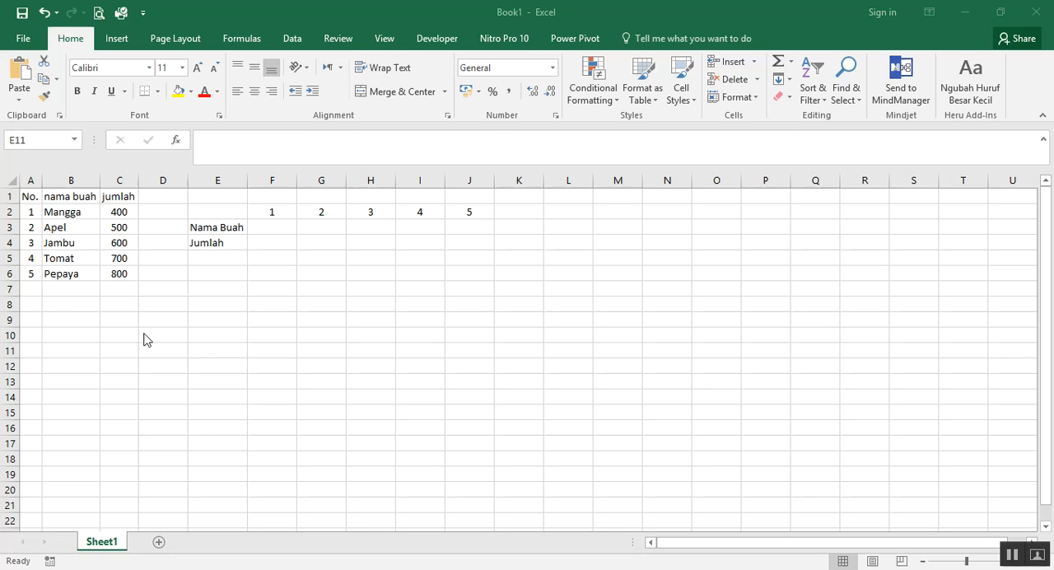
# Clear the numbers from cells F2:J2 above the Nama Buah and Jumlah rows
pyautogui.click(256, 302)
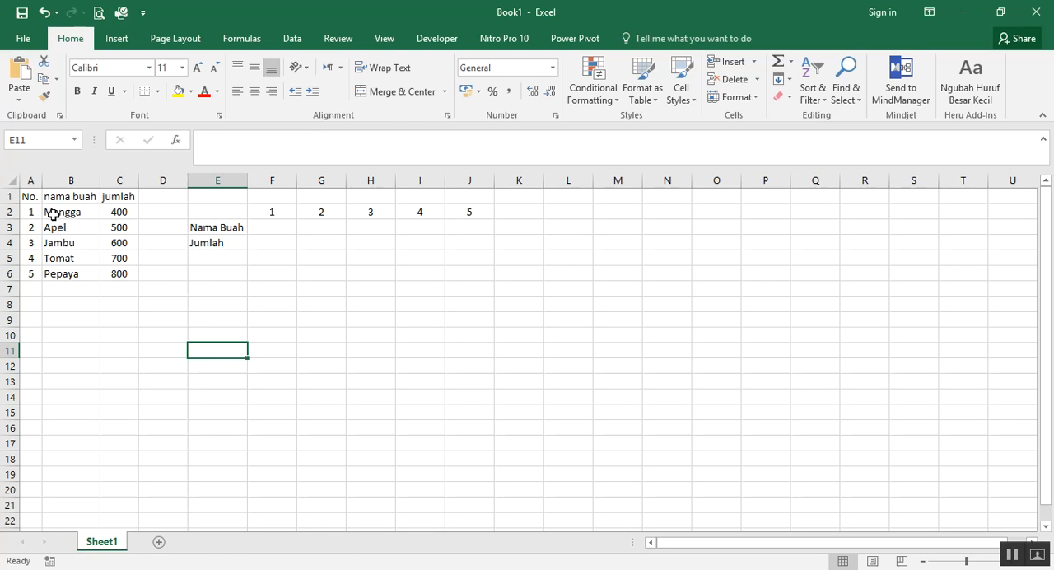
pyautogui.moveTo(31, 209); pyautogui.dragTo(119, 278)
pyautogui.moveTo(282, 211); pyautogui.dragTo(473, 211)
pyautogui.press('Delete')
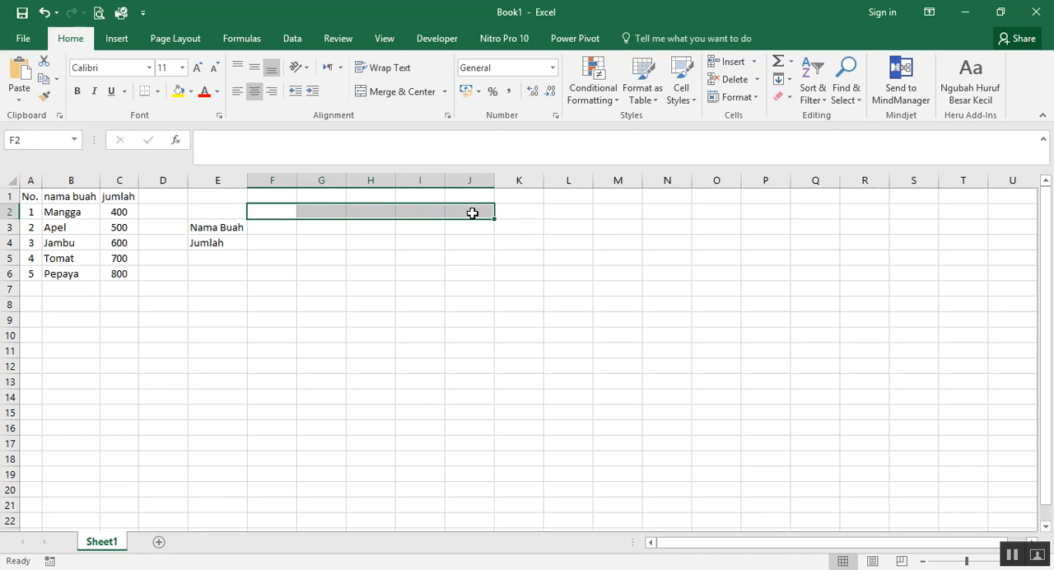
# Examine the No., nama buah and jumlah columns of the fruit table and the Nama Buah and Jumlah labels in column E
pyautogui.click(50, 348)
pyautogui.moveTo(33, 211); pyautogui.dragTo(132, 276)
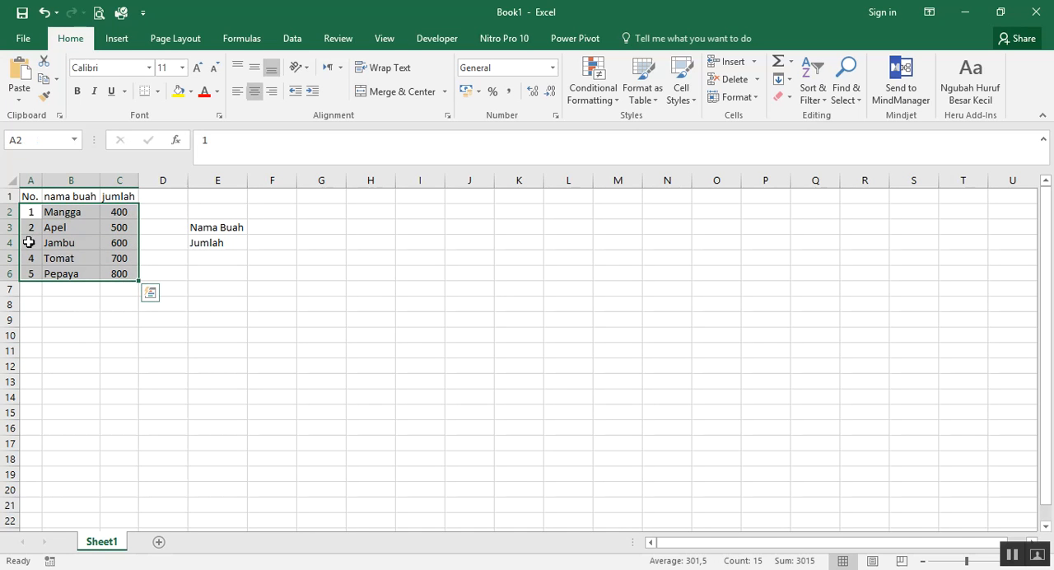
pyautogui.moveTo(29, 196); pyautogui.dragTo(33, 280)
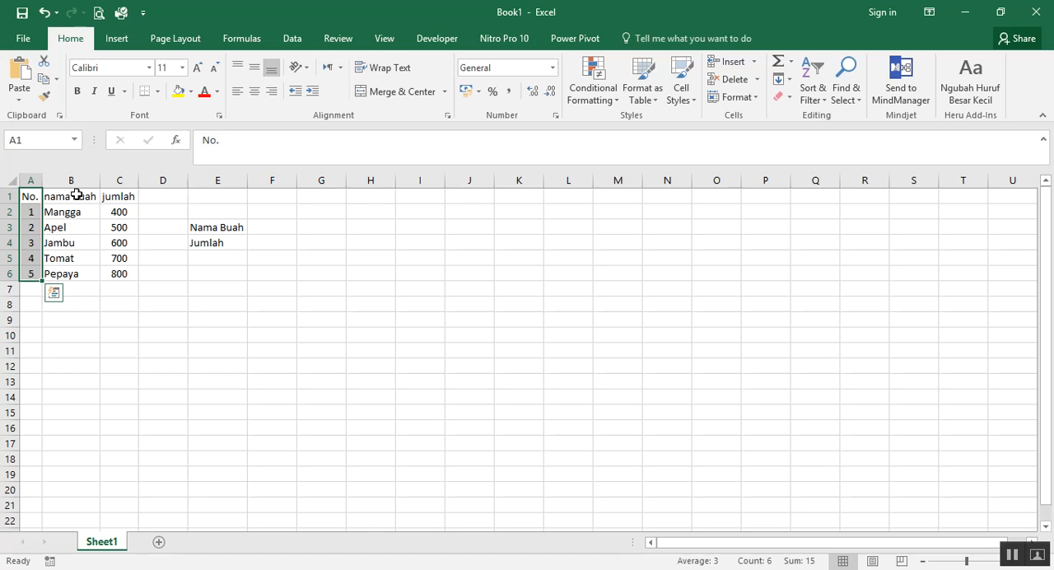
pyautogui.moveTo(76, 194); pyautogui.dragTo(77, 275)
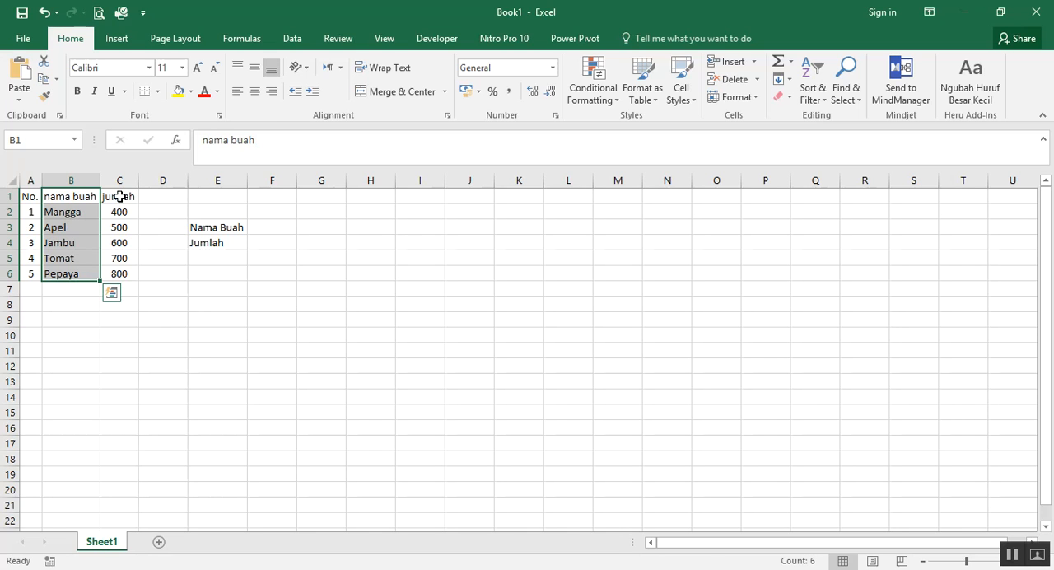
pyautogui.moveTo(122, 196); pyautogui.dragTo(122, 276)
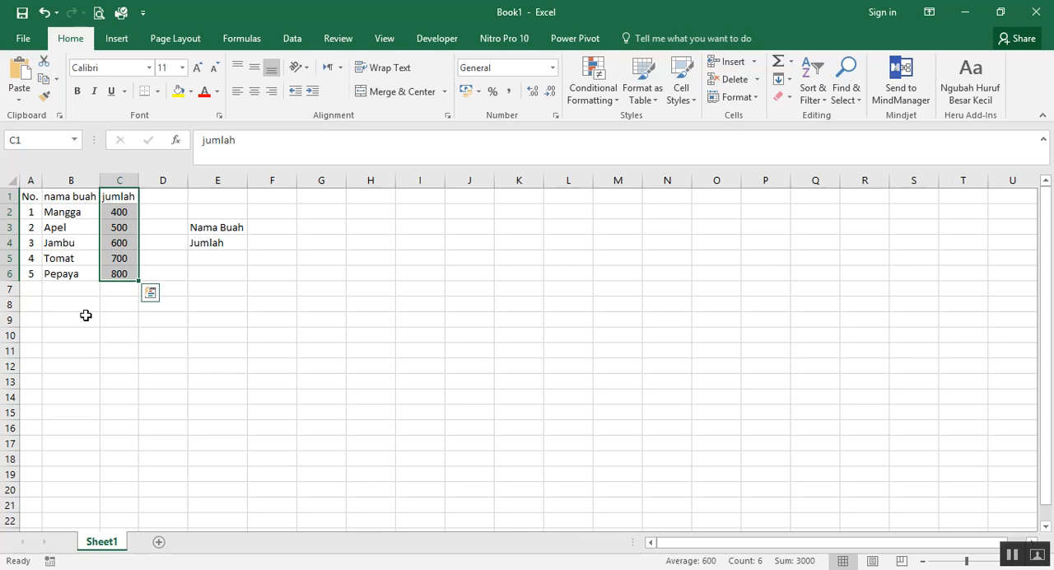
pyautogui.click(241, 320)
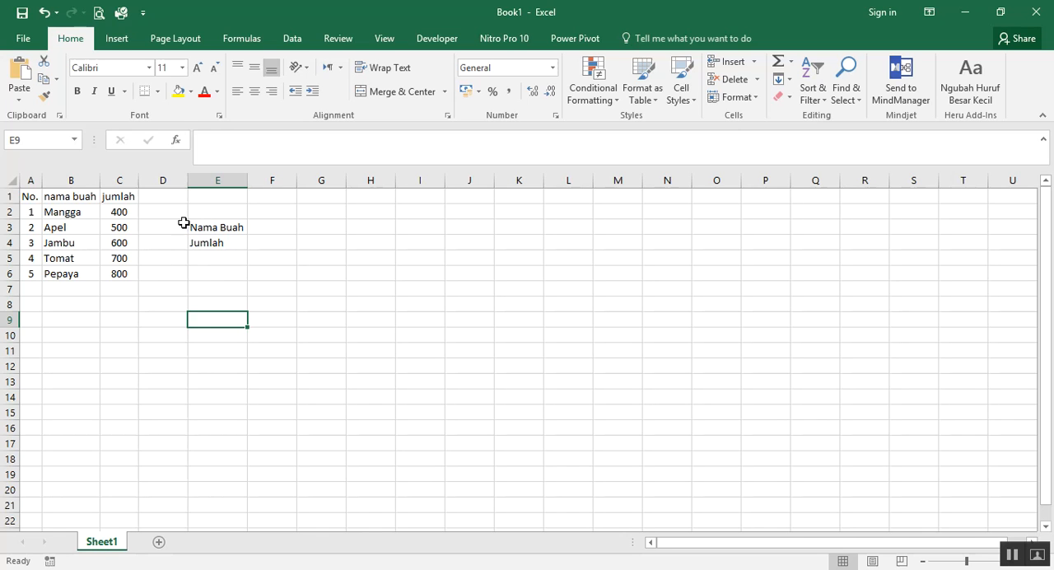
pyautogui.moveTo(193, 226); pyautogui.dragTo(329, 321)
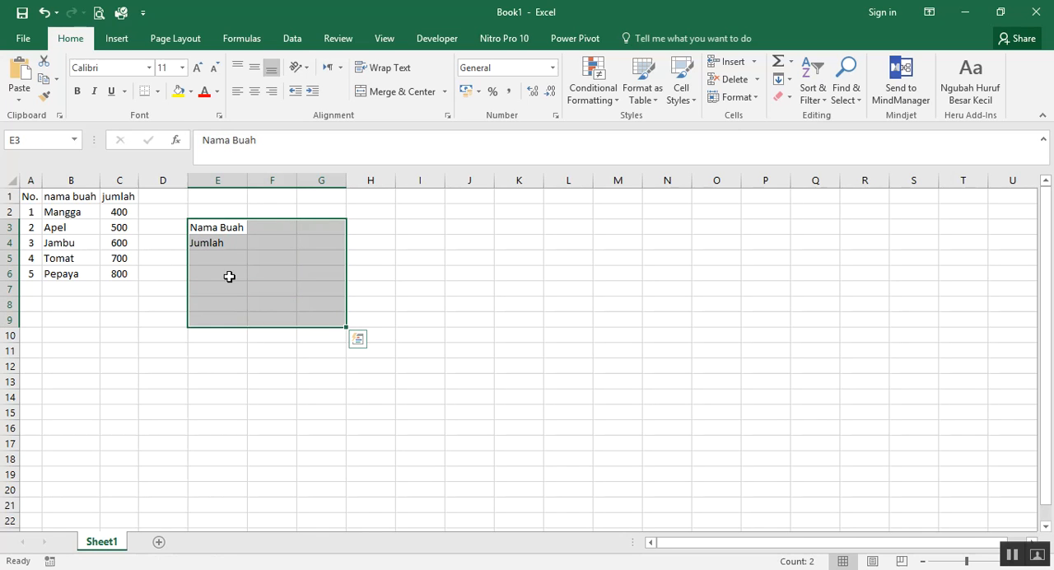
pyautogui.click(214, 227)
pyautogui.click(219, 257)
pyautogui.click(219, 243)
pyautogui.click(222, 273)
pyautogui.click(226, 307)
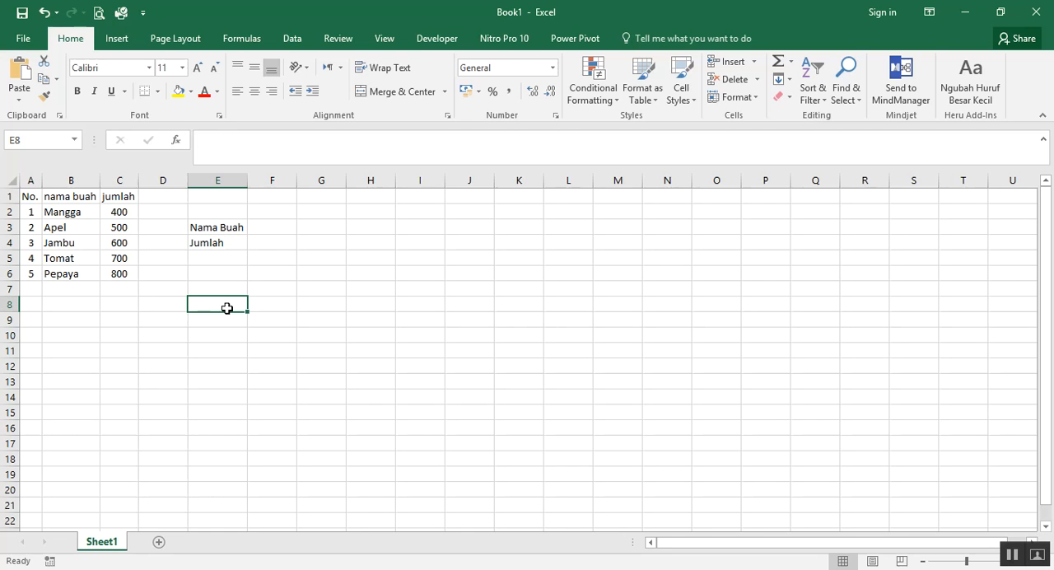
# Enter the lookup numbers 2, 4 and 3 in cells F2, G2 and H2
pyautogui.click(275, 211)
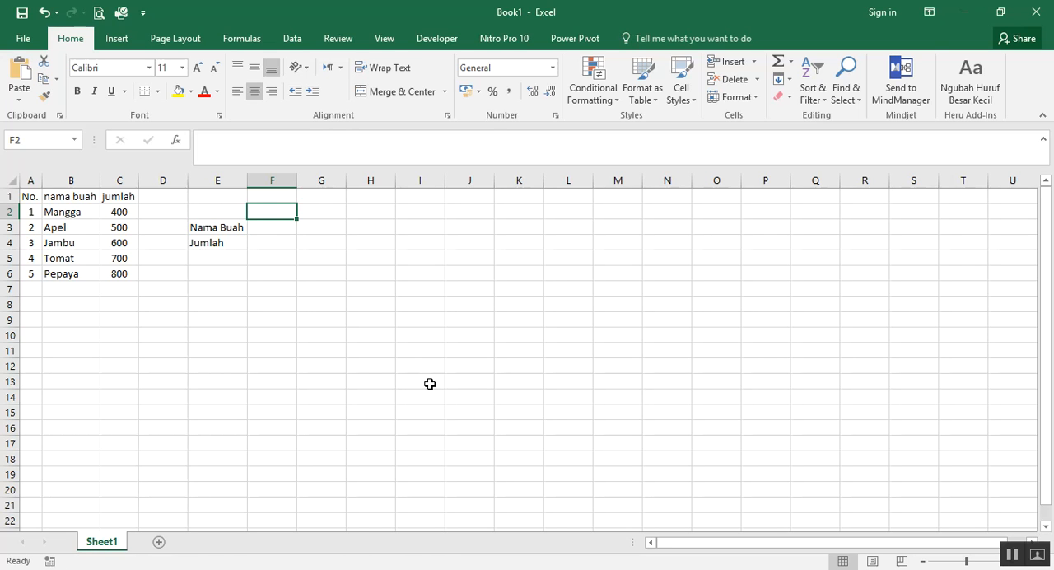
pyautogui.write('2')
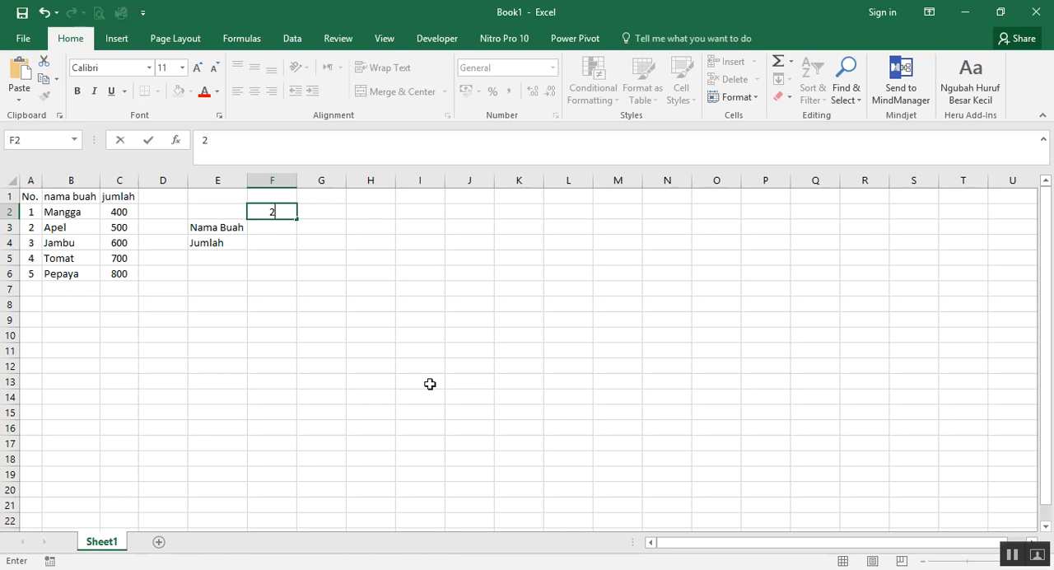
pyautogui.press('Tab')
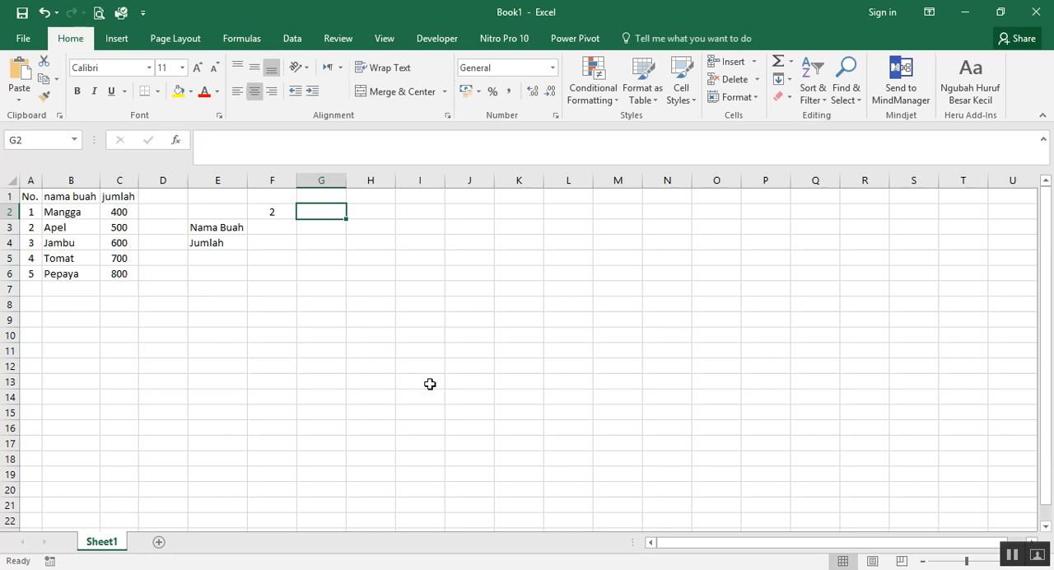
pyautogui.write('4')
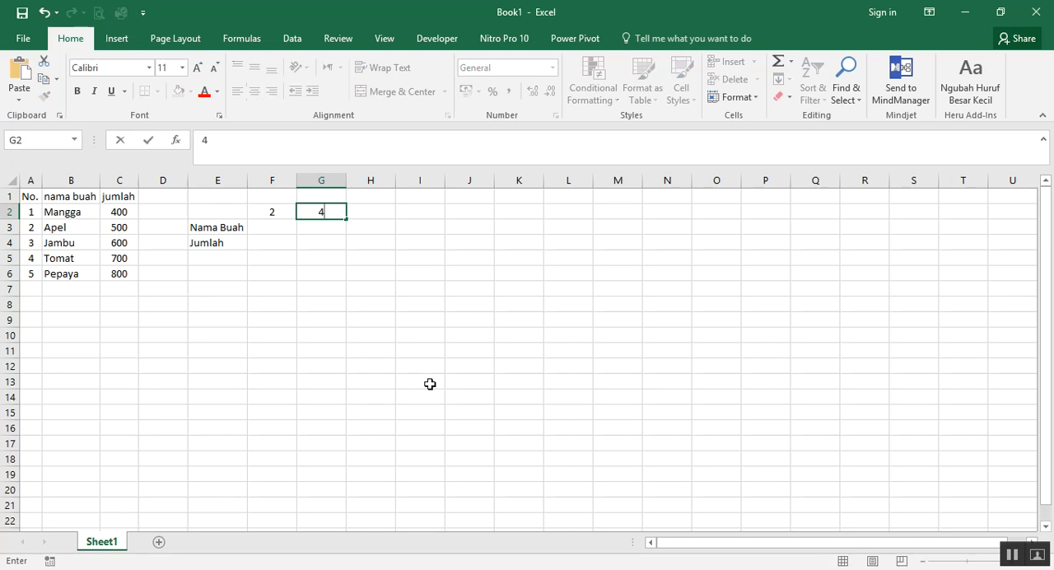
pyautogui.press('Tab')
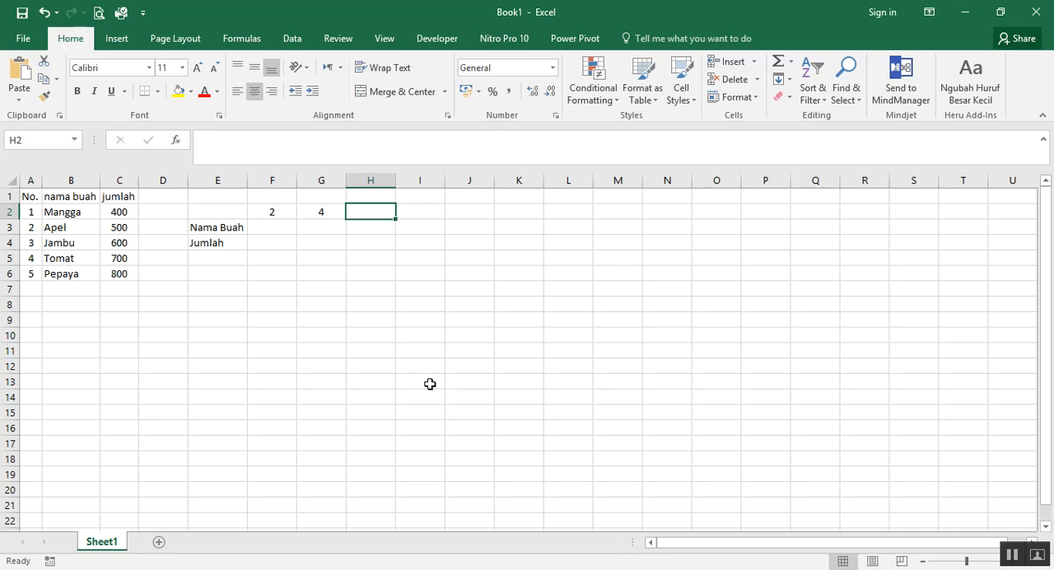
pyautogui.write('3')
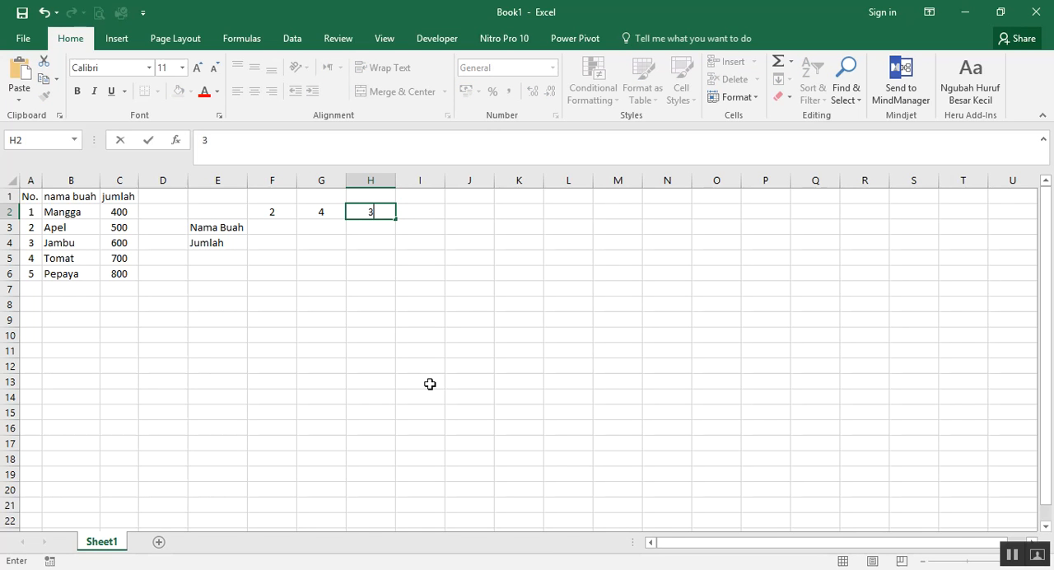
pyautogui.click(429, 383)
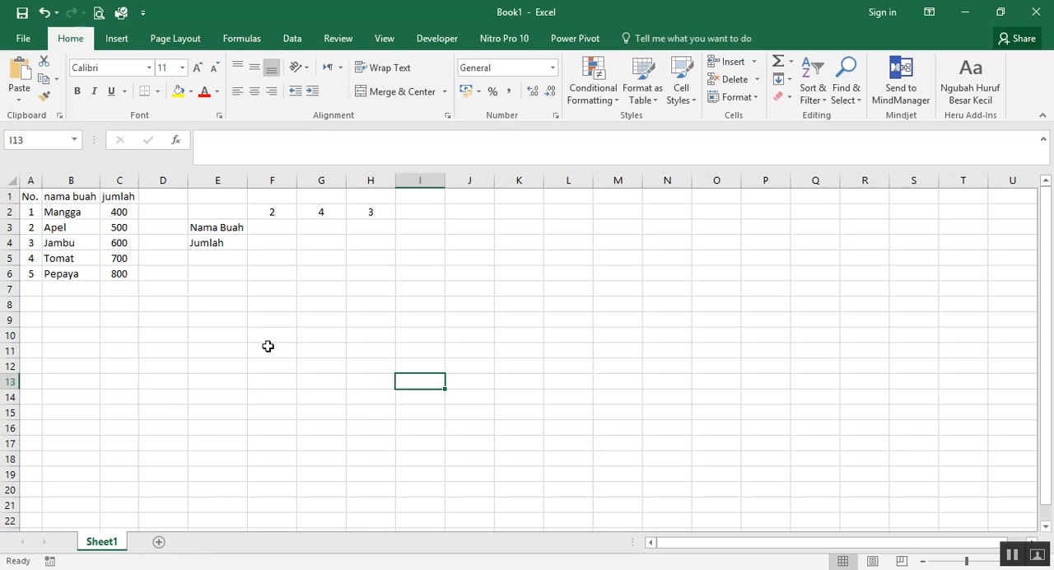
# Start an INDEX formula in cell F3 with the range A2:C6 as its array
pyautogui.click(287, 228)
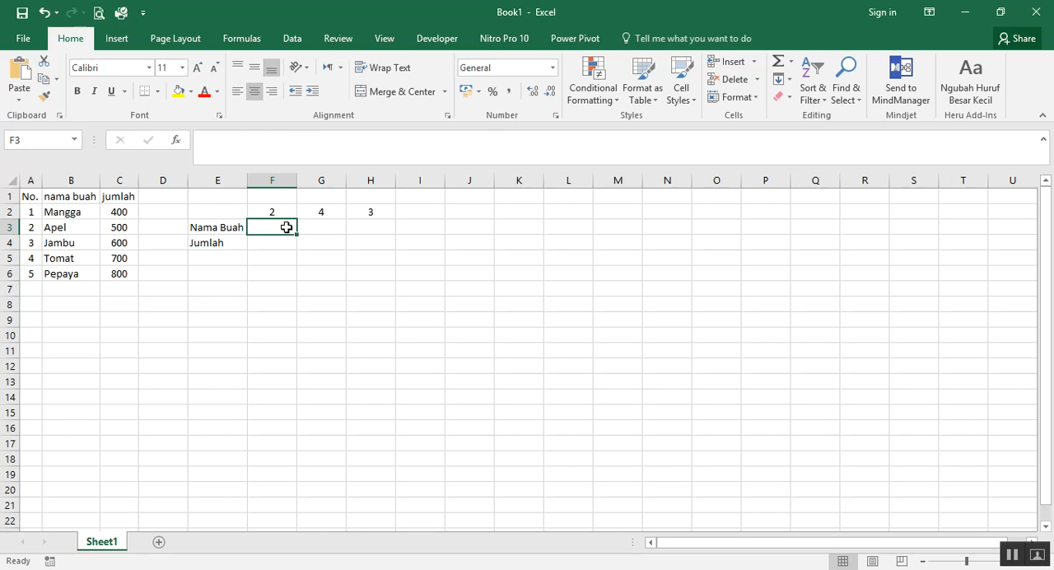
pyautogui.write('=')
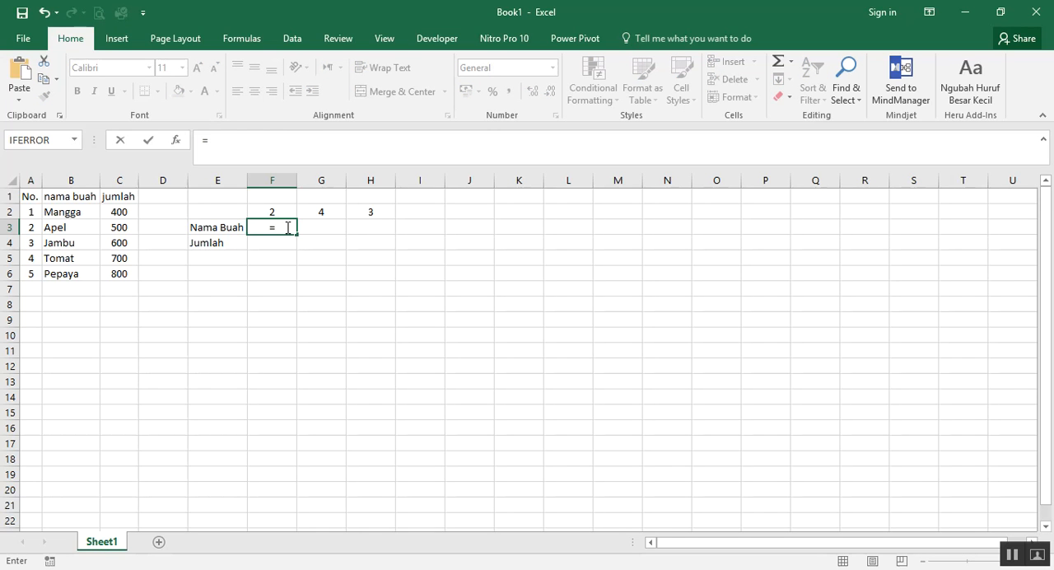
pyautogui.write('index')
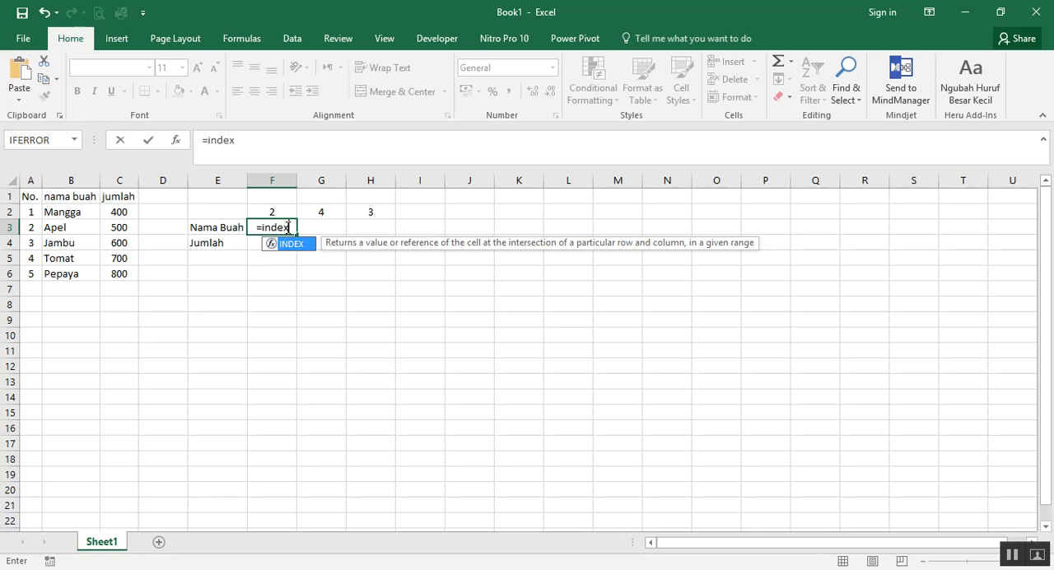
pyautogui.press('Tab')
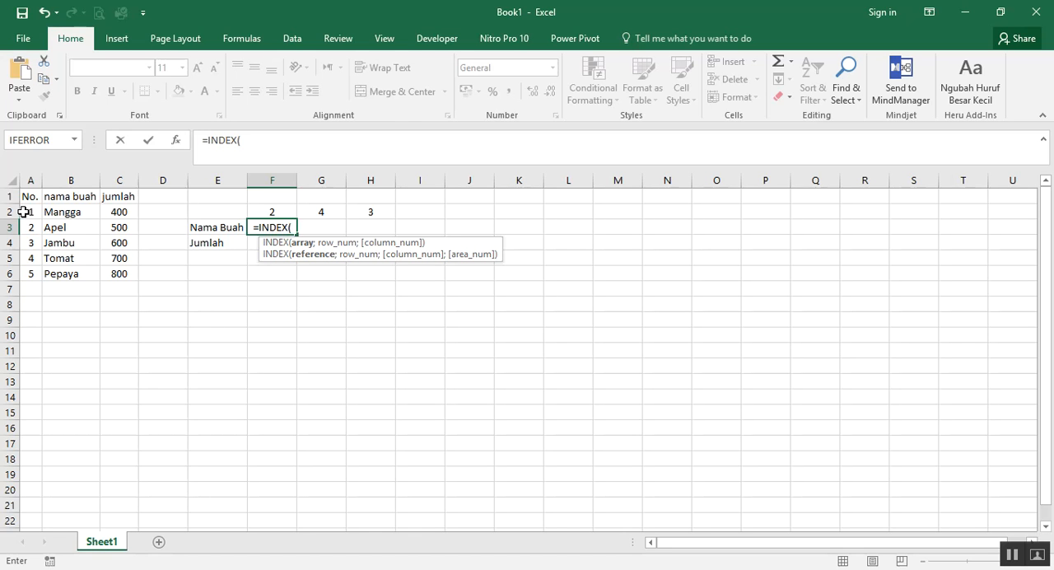
pyautogui.moveTo(24, 212); pyautogui.dragTo(121, 277)
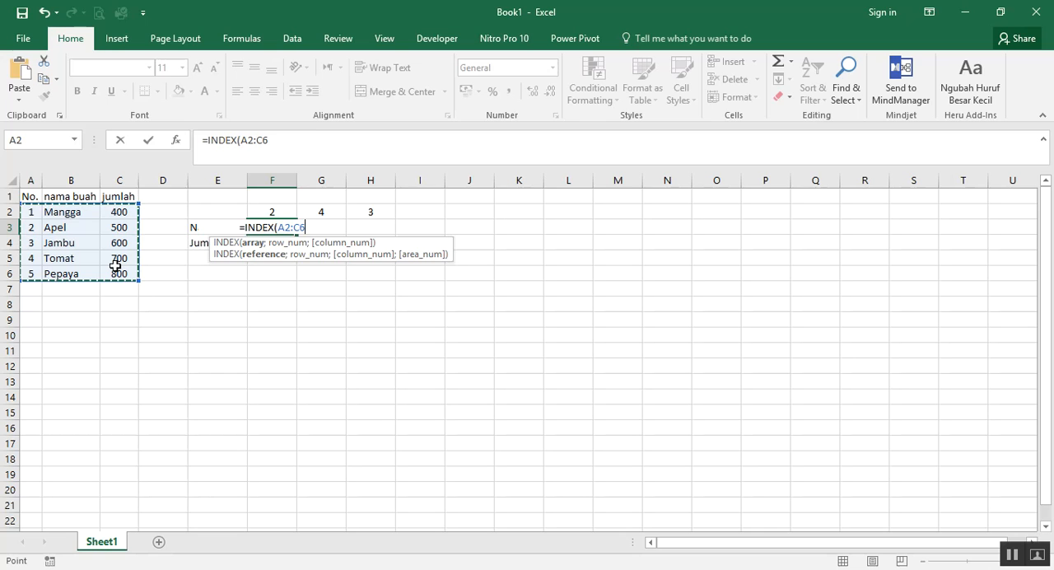
pyautogui.write(';')
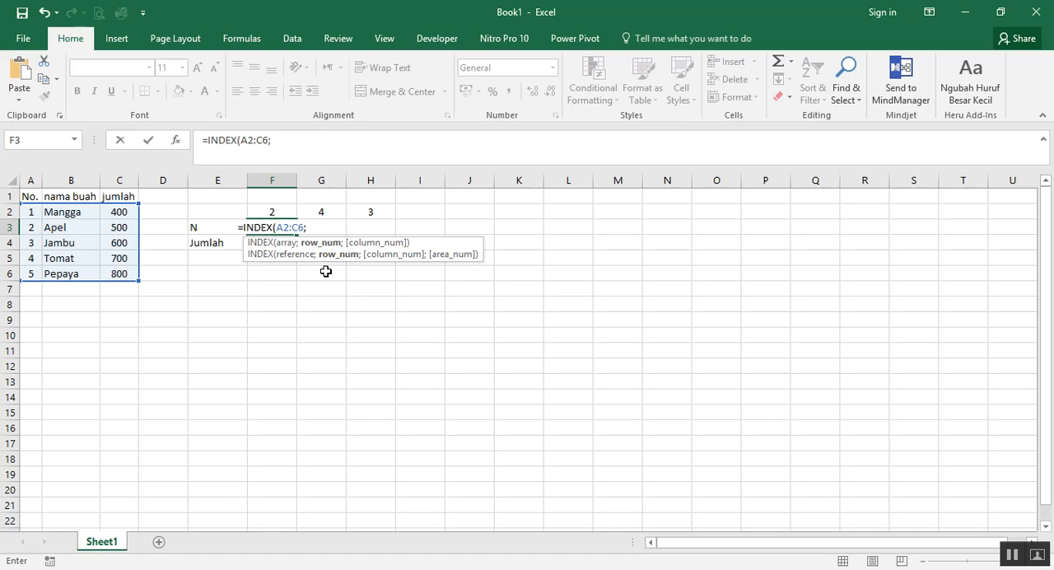
# Complete the INDEX formula in F3 with MATCH(F2;A2:A6) as the row number and 2 as the column number
pyautogui.write('mat')
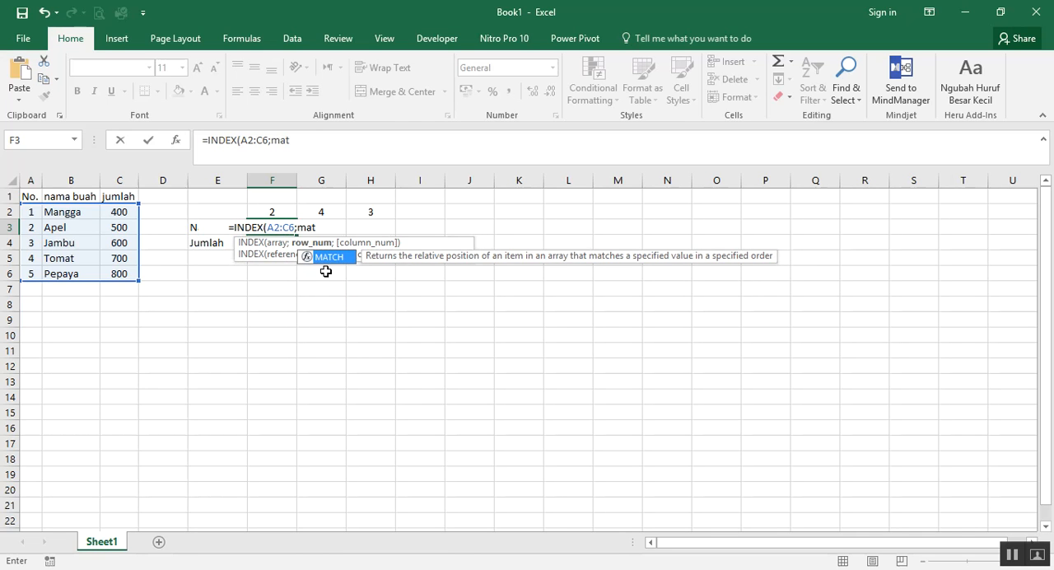
pyautogui.press('Tab')
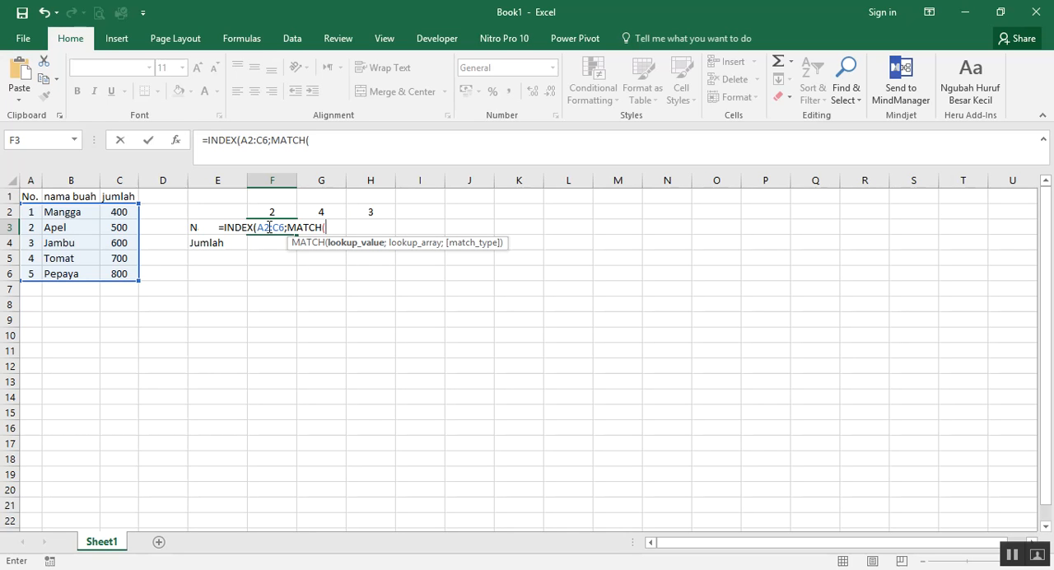
pyautogui.click(268, 211)
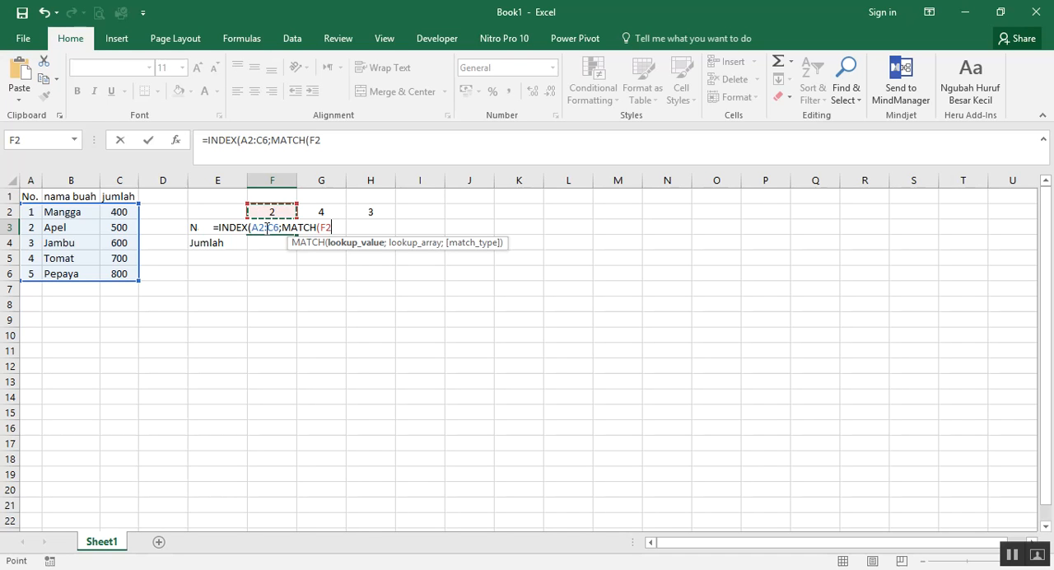
pyautogui.write(';')
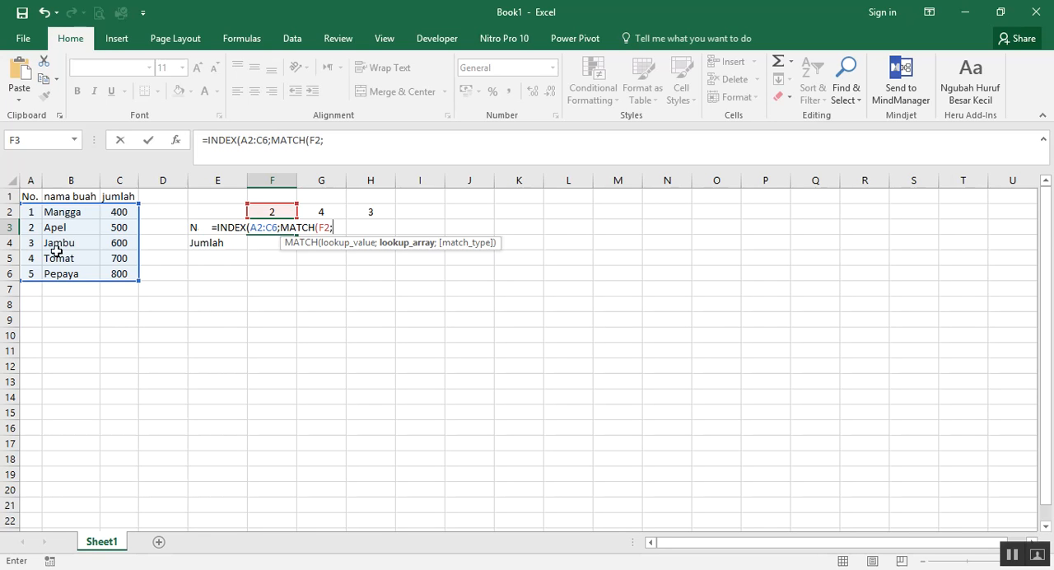
pyautogui.moveTo(31, 212); pyautogui.dragTo(30, 276)
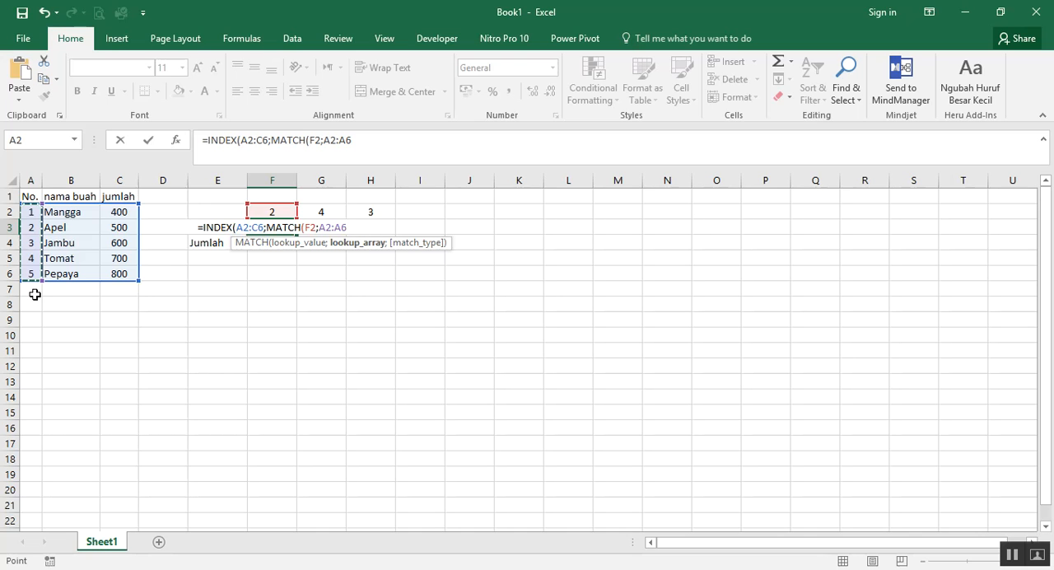
pyautogui.write(');')
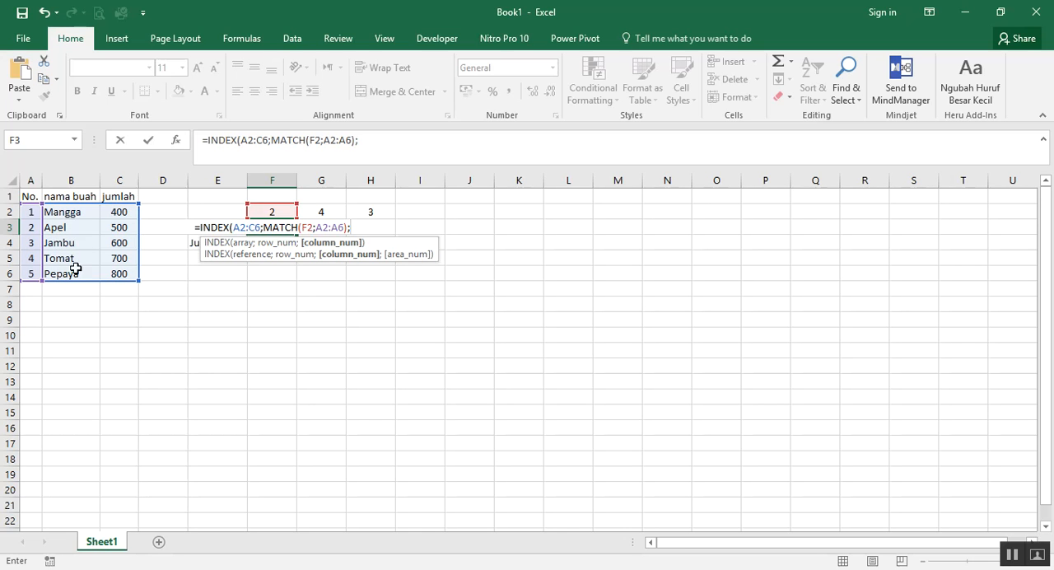
pyautogui.write('2')
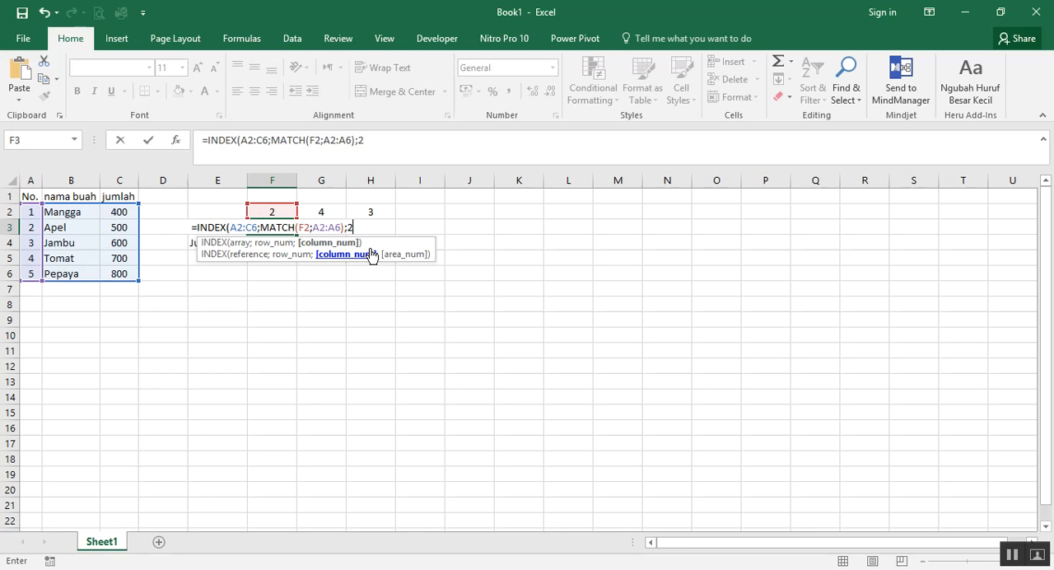
pyautogui.write(')')
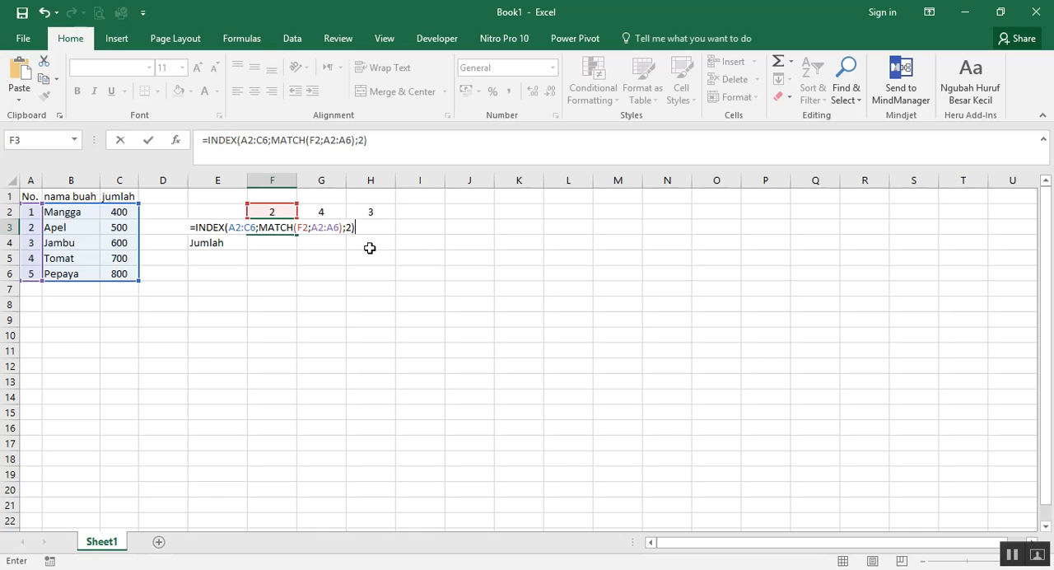
pyautogui.press('Return')
# Make the INDEX array in the F3 formula absolute as $A$2:$C$6
pyautogui.click(271, 223)
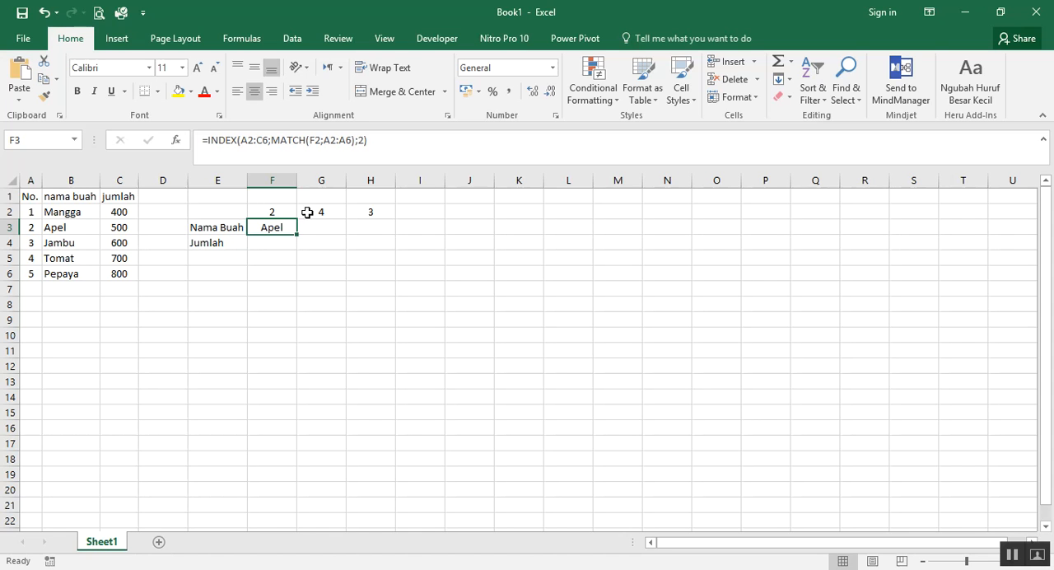
pyautogui.click(256, 146)
pyautogui.moveTo(242, 141); pyautogui.dragTo(267, 141)
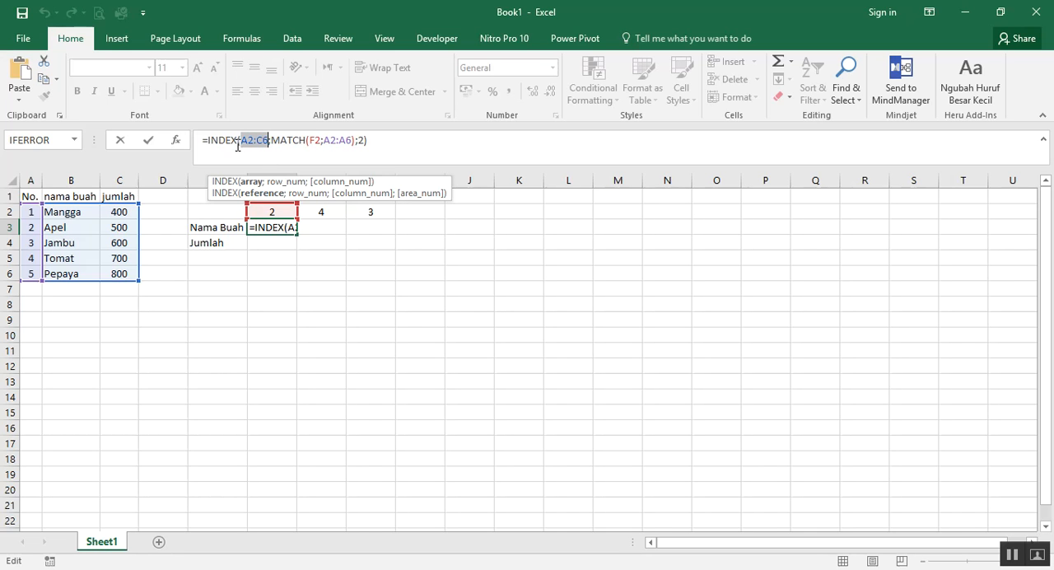
pyautogui.press('F4')
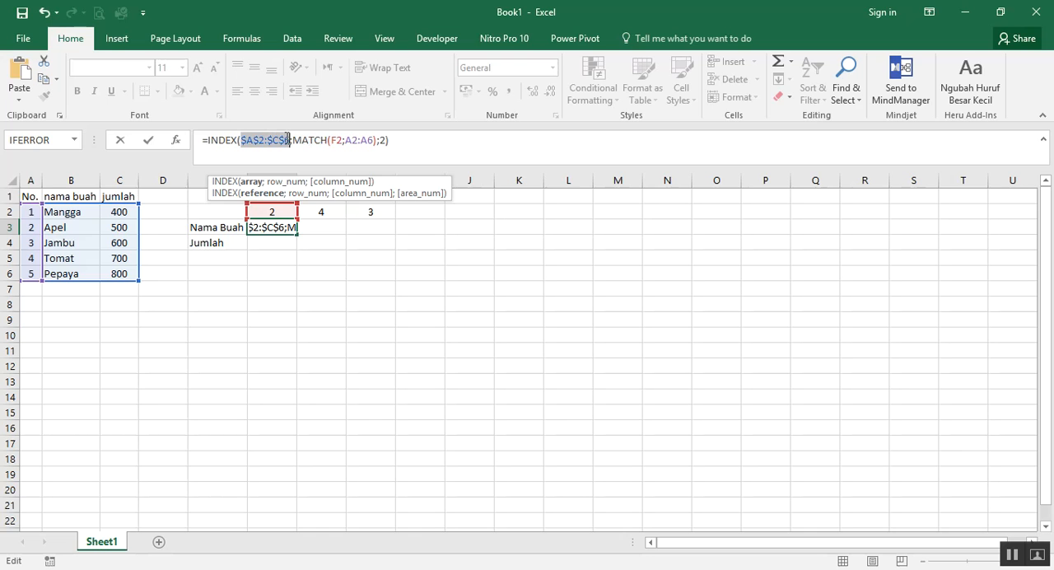
pyautogui.click(242, 138)
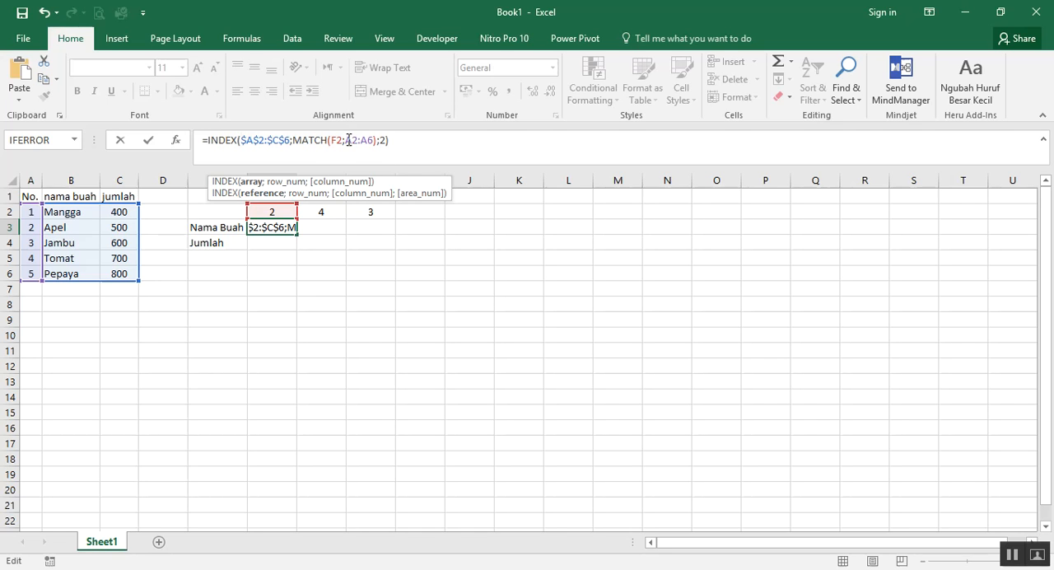
# Make the MATCH lookup array in the F3 formula absolute as $A$2:$A$6, and copy the formula across to H3
pyautogui.moveTo(345, 140); pyautogui.dragTo(375, 140)
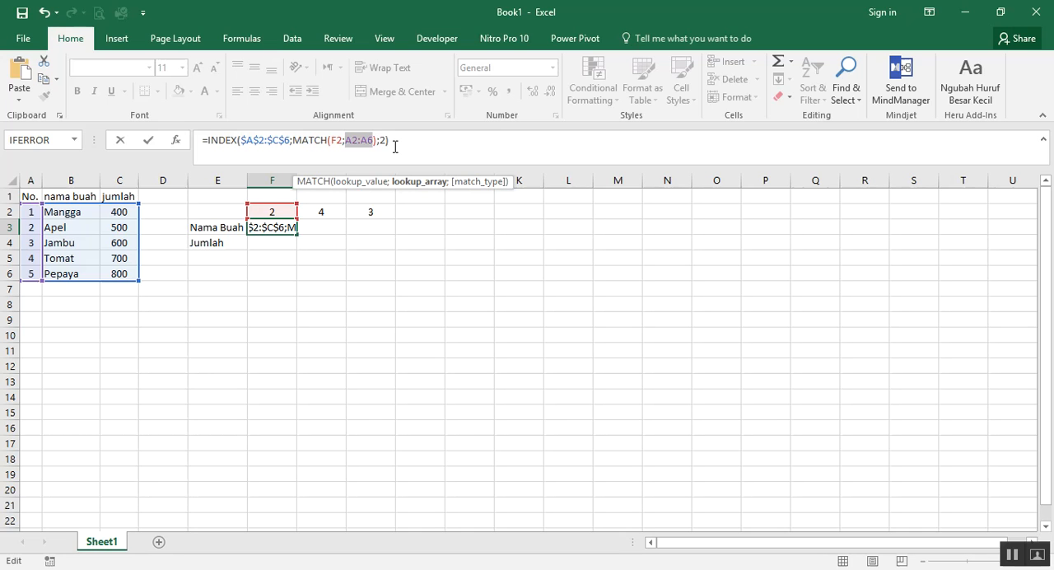
pyautogui.press('F4')
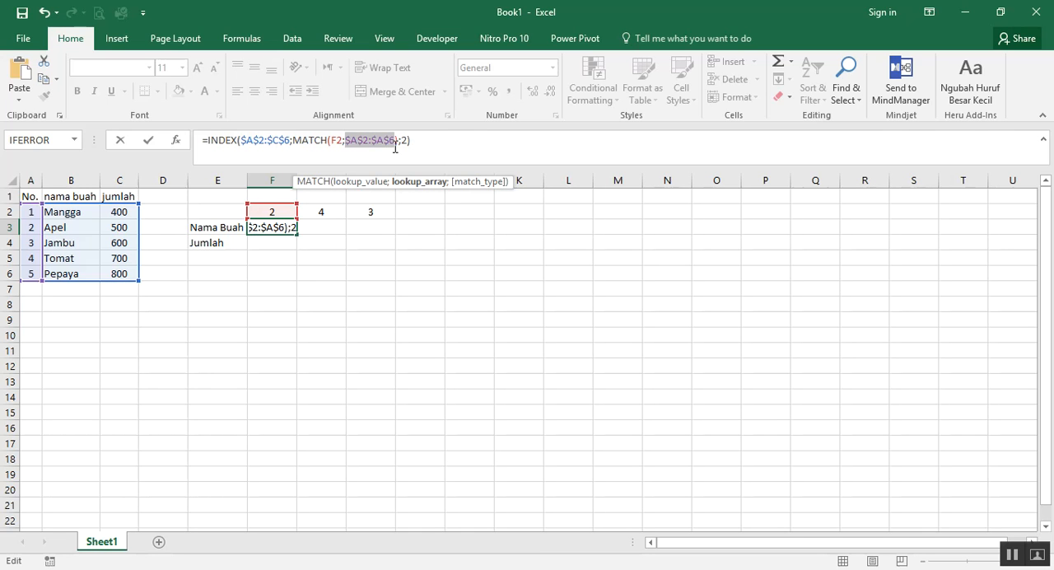
pyautogui.press('Return')
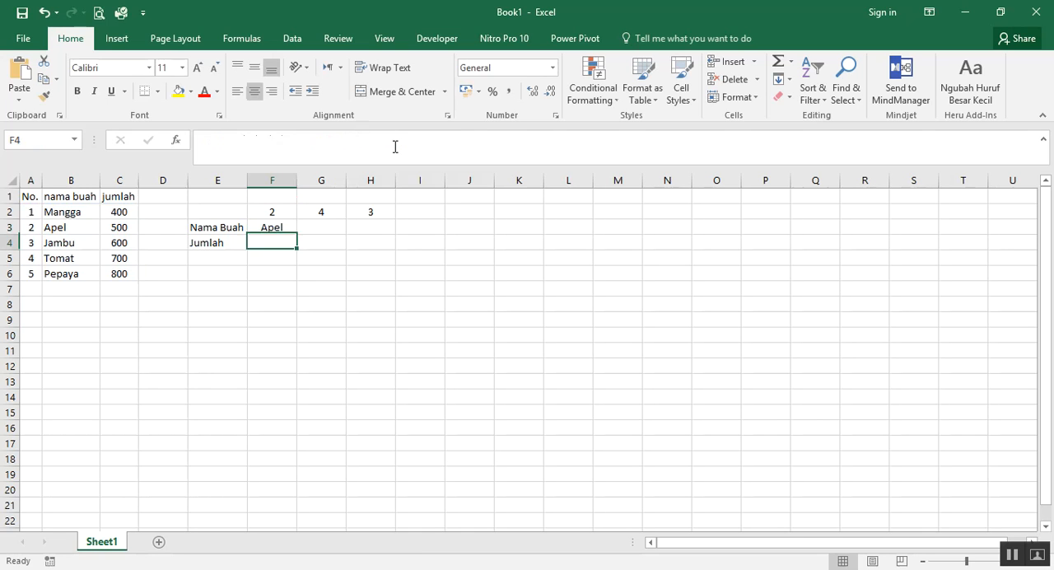
pyautogui.press('Up')
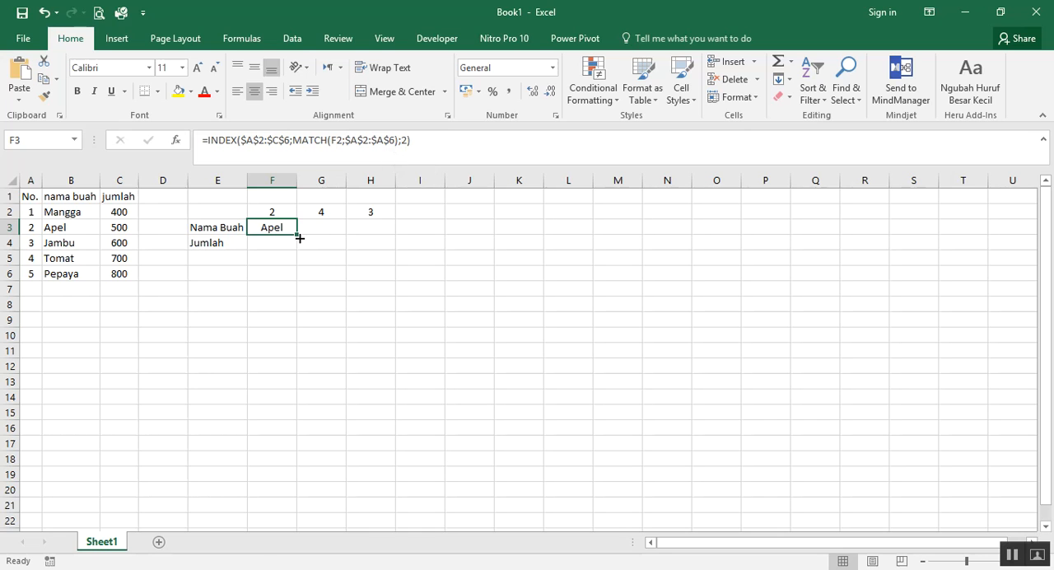
pyautogui.moveTo(298, 235); pyautogui.dragTo(388, 240)
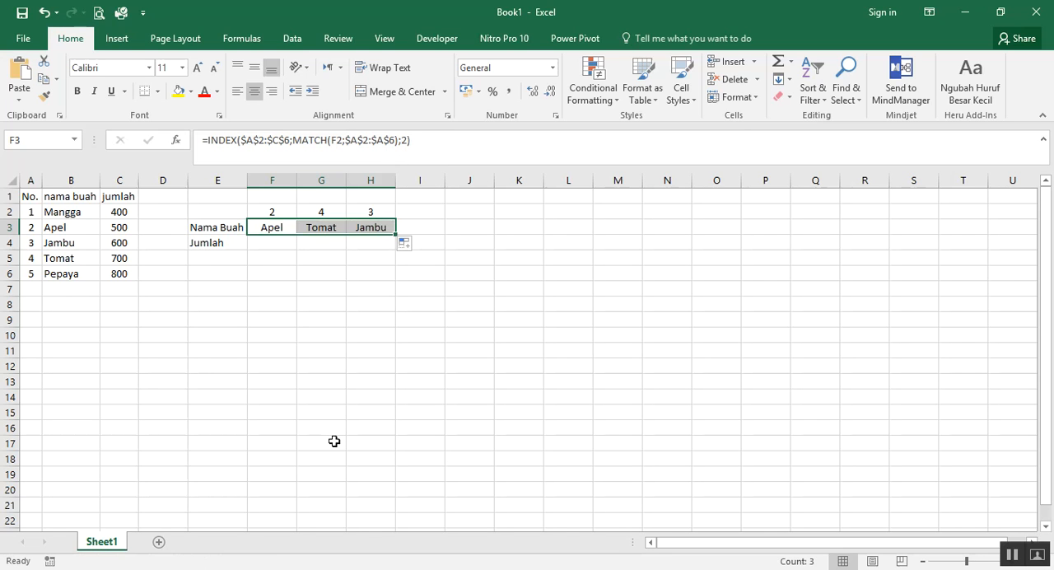
pyautogui.click(336, 386)
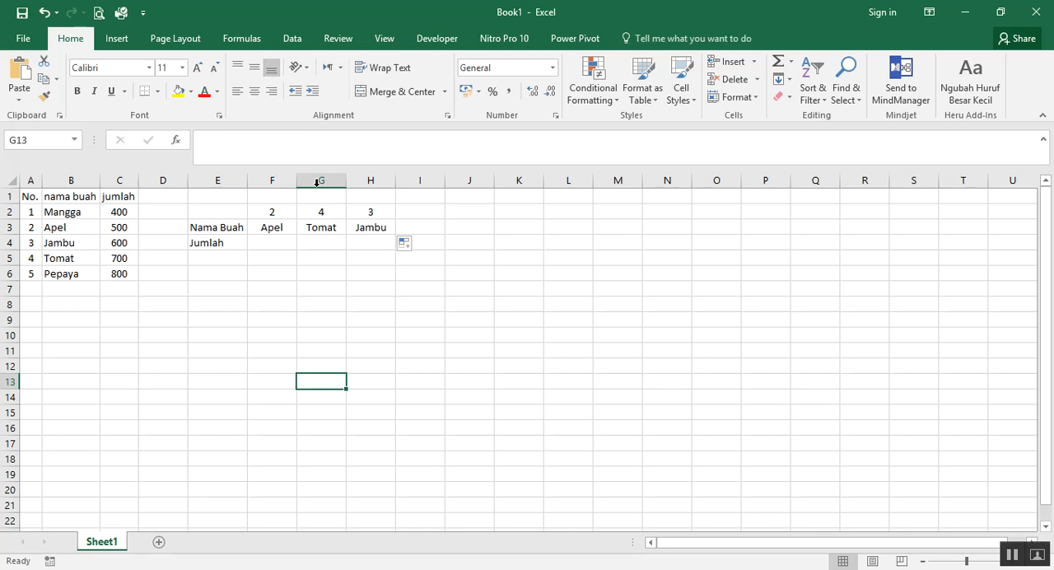
# Check the lookup numbers in F2:H2 against the fruit names and review the formula in cell F3
pyautogui.click(269, 206)
pyautogui.click(321, 212)
pyautogui.click(372, 212)
pyautogui.click(275, 211)
pyautogui.click(320, 211)
pyautogui.click(370, 211)
pyautogui.click(275, 213)
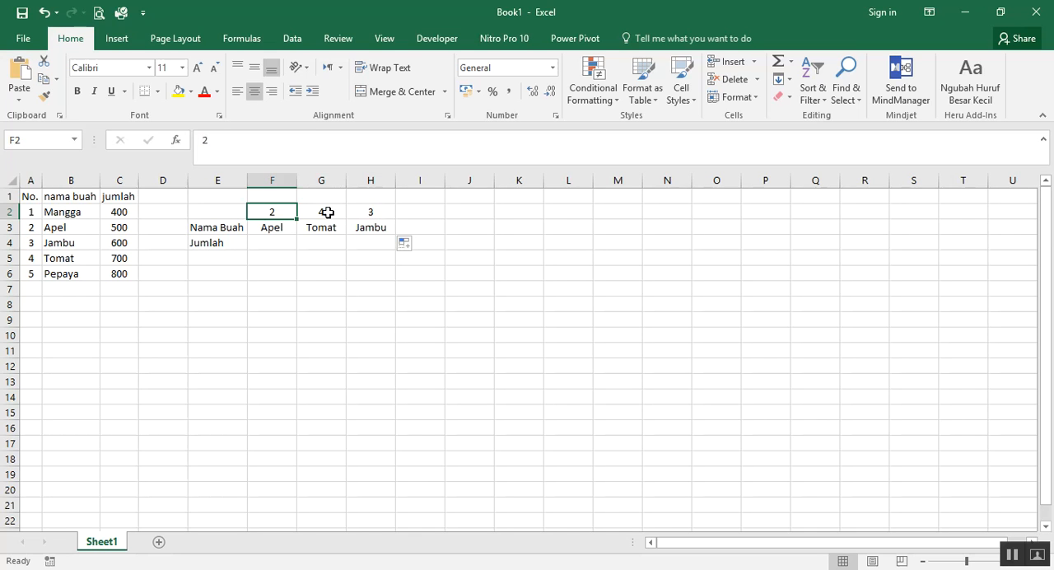
pyautogui.click(281, 229)
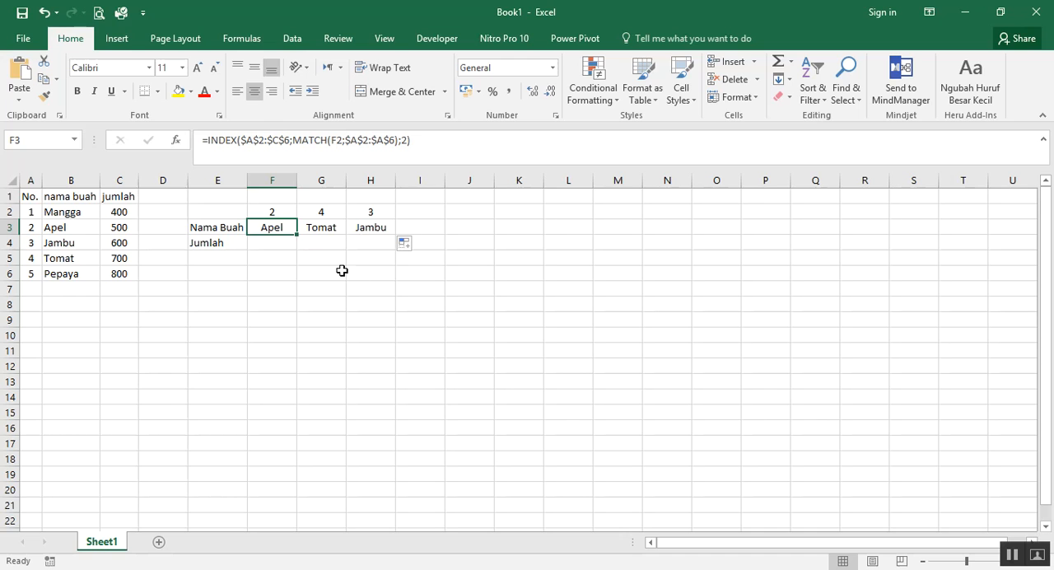
# Change the lookup number in cell H2 to 5
pyautogui.click(371, 211)
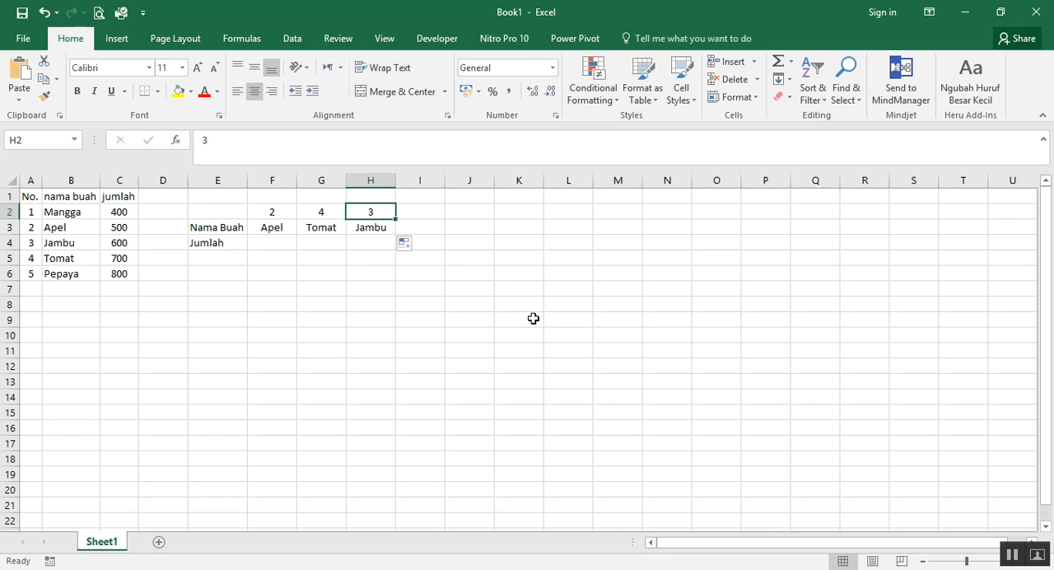
pyautogui.write('5')
pyautogui.press('Return')
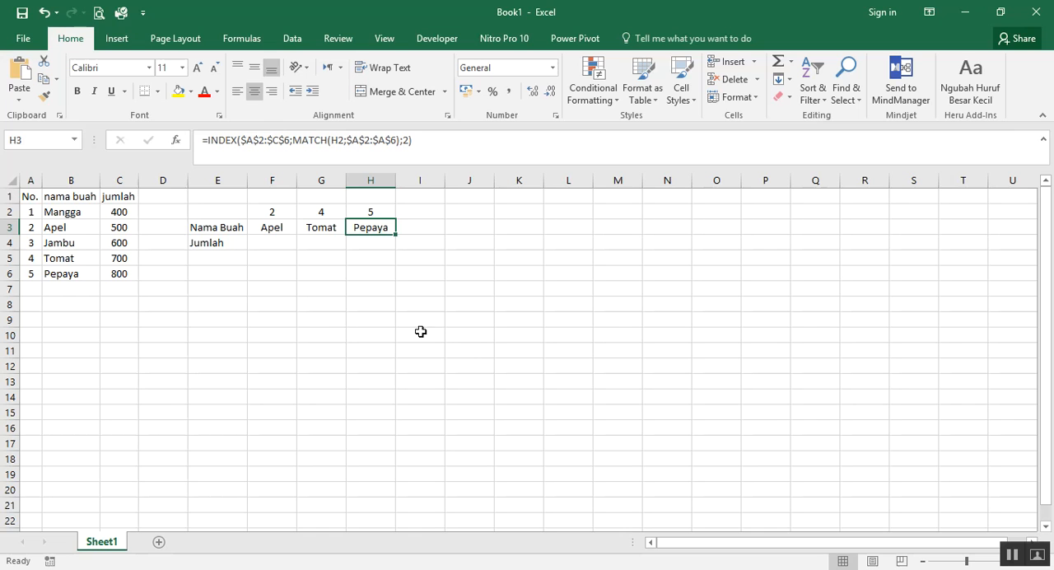
# Start an INDEX formula in cell F4 with the absolute range $A$2:$C$6 as its array
pyautogui.click(279, 244)
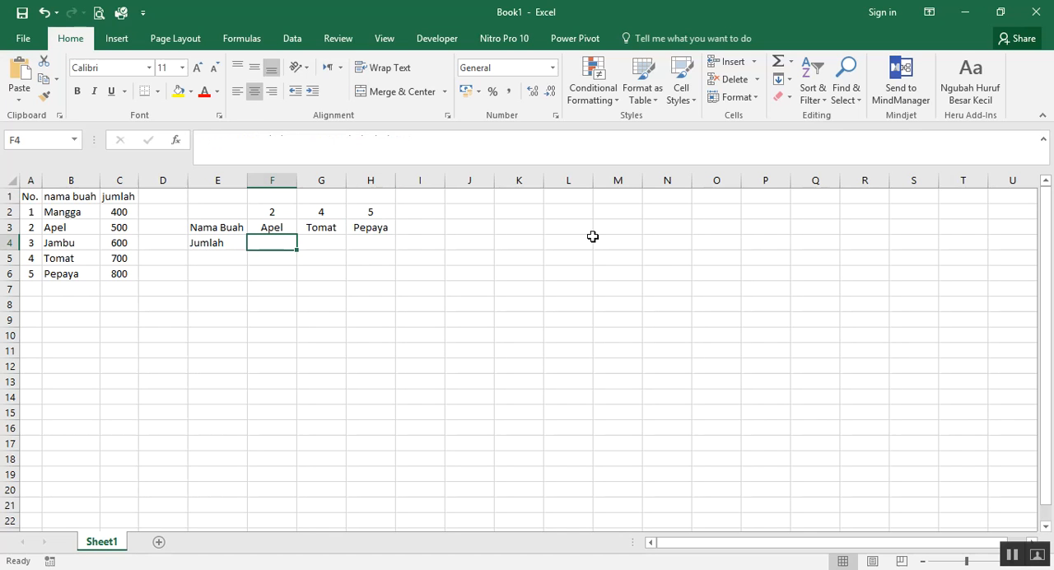
pyautogui.write('=')
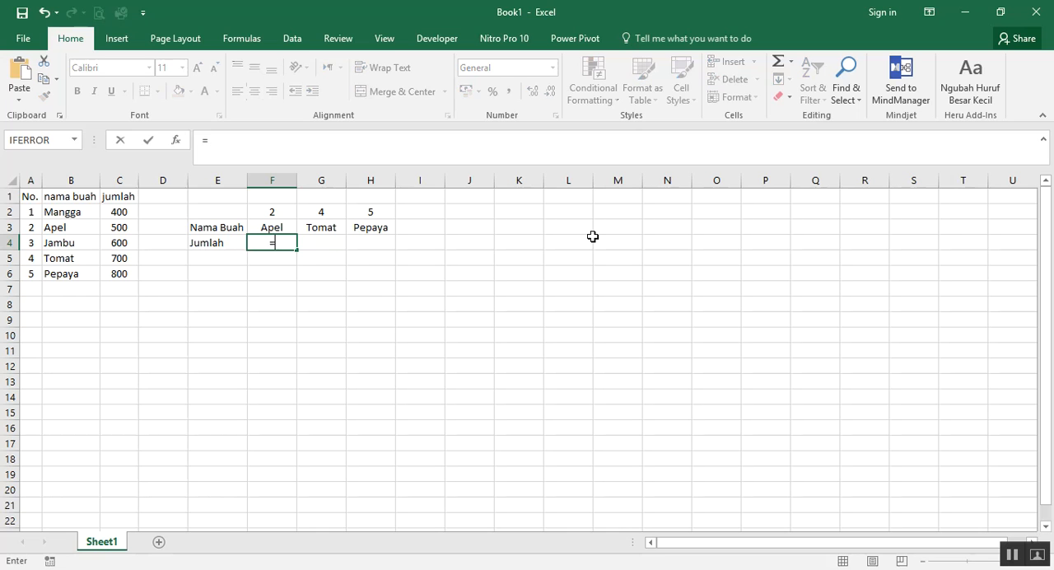
pyautogui.write('index')
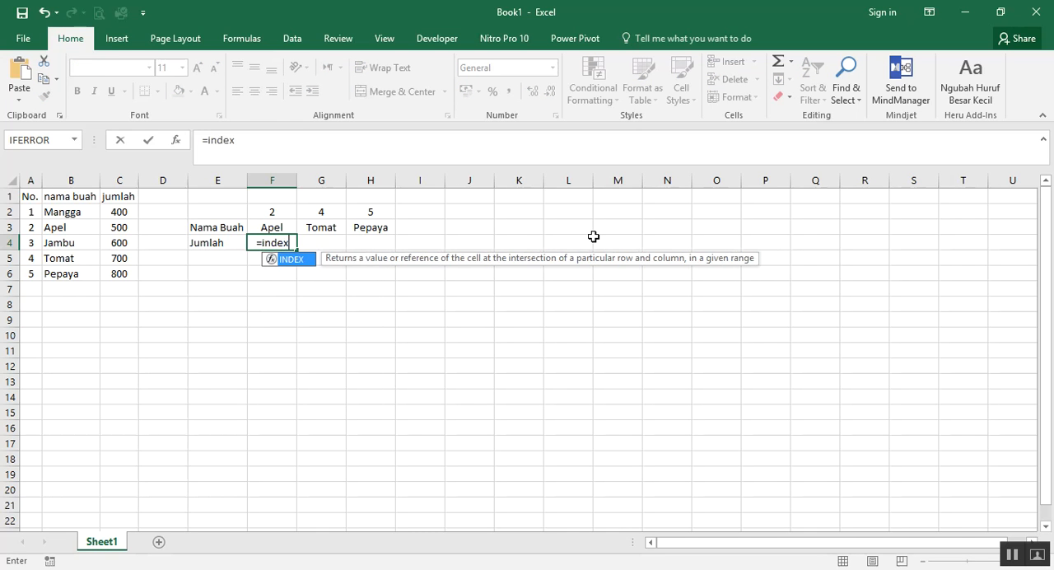
pyautogui.press('Tab')
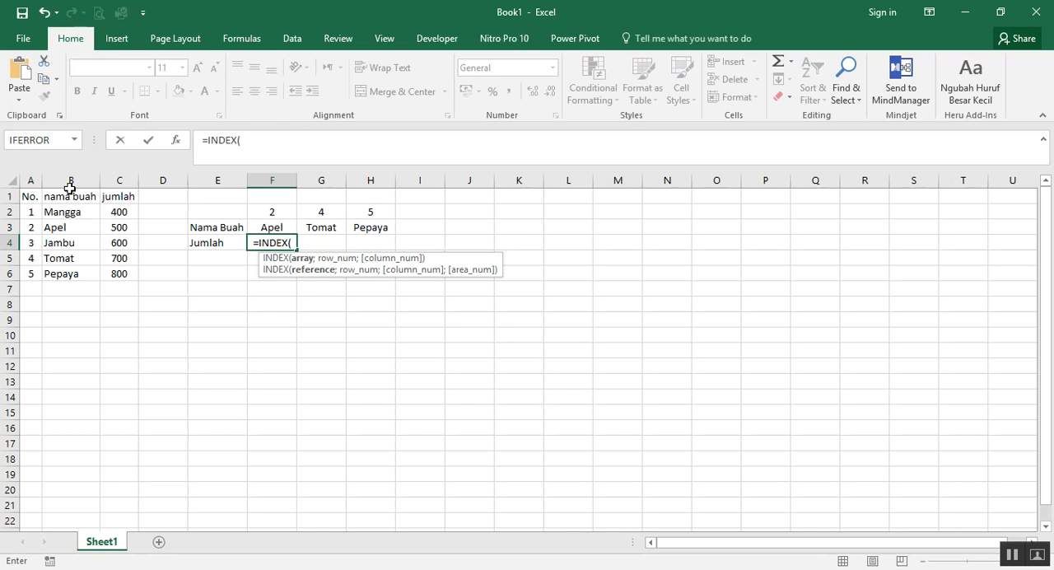
pyautogui.moveTo(30, 211); pyautogui.dragTo(108, 274)
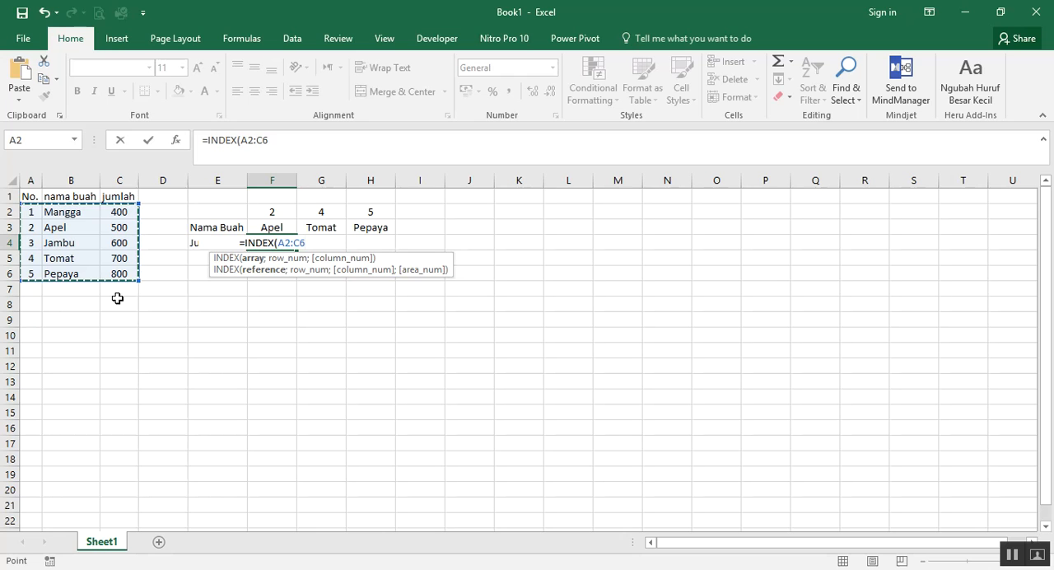
pyautogui.press('F4')
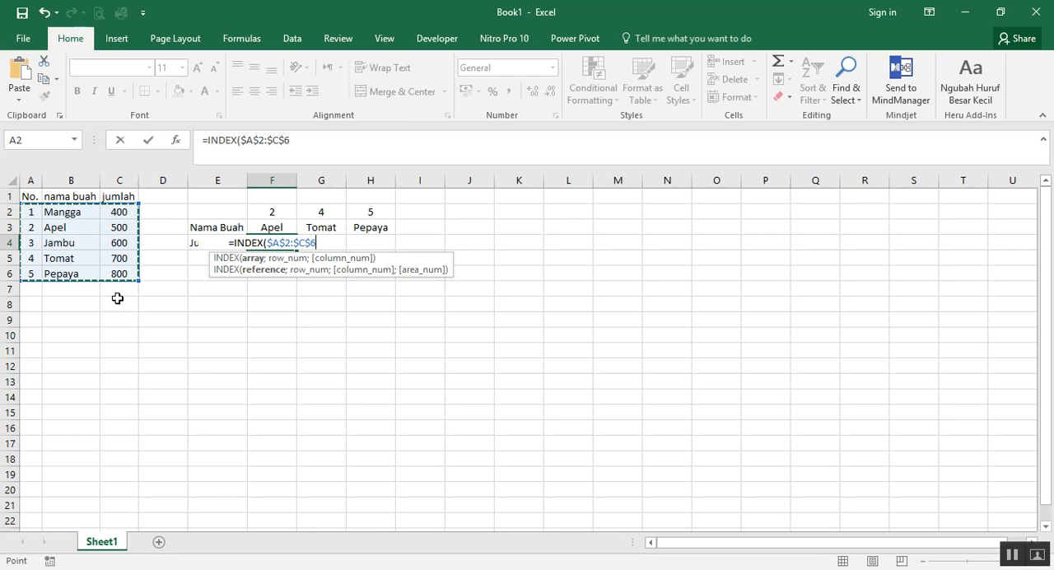
# Add MATCH(F2;$A$2:$A$6) as the row number of the INDEX formula in F4
pyautogui.write(';matc')
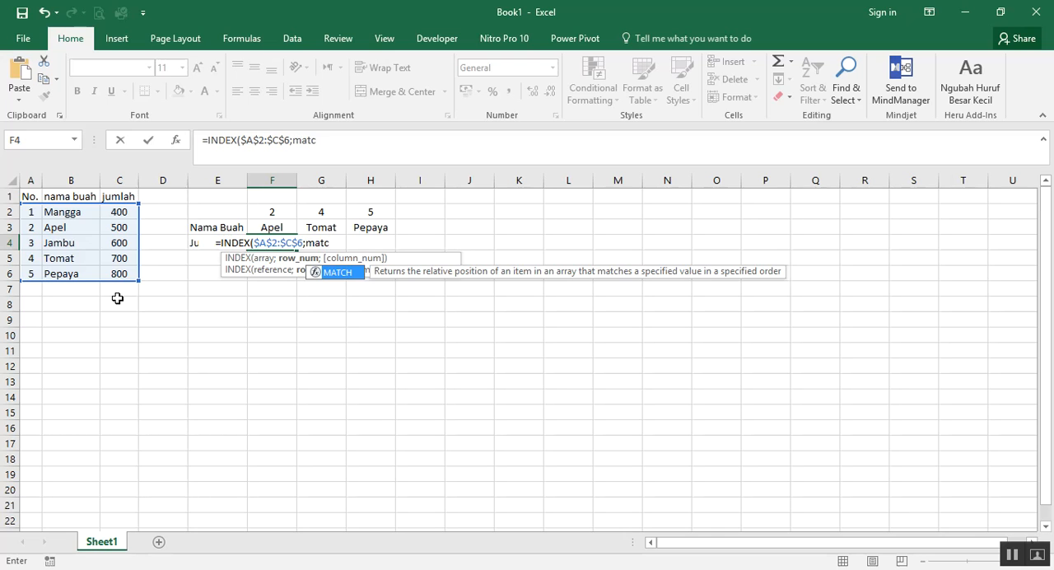
pyautogui.press('Tab')
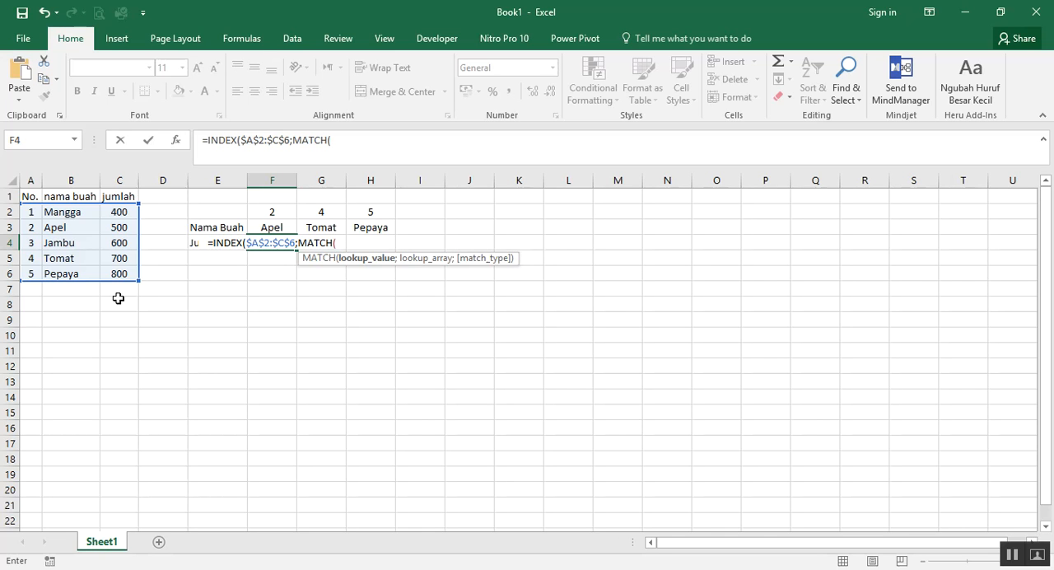
pyautogui.click(277, 209)
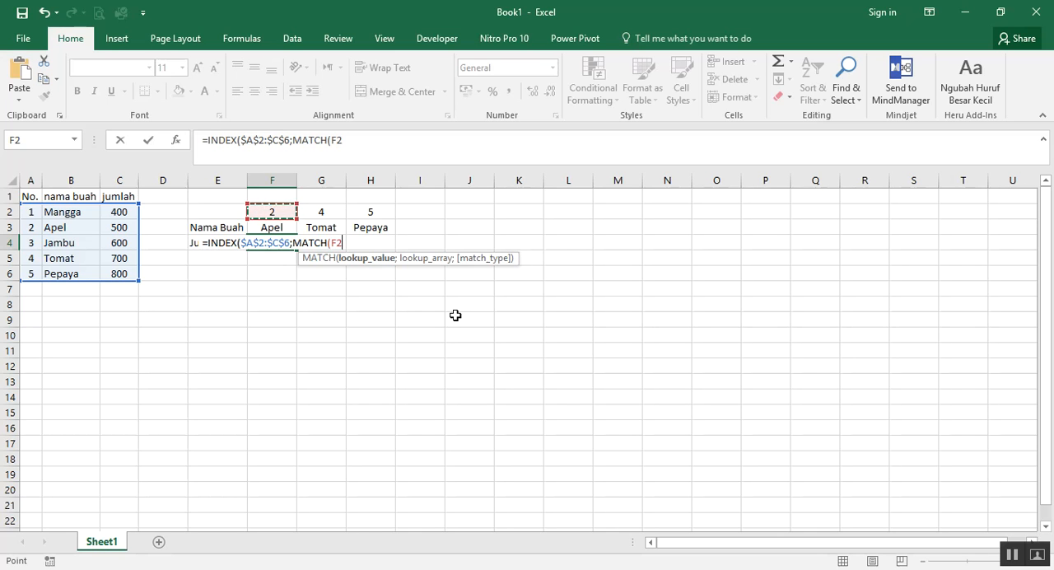
pyautogui.write(';')
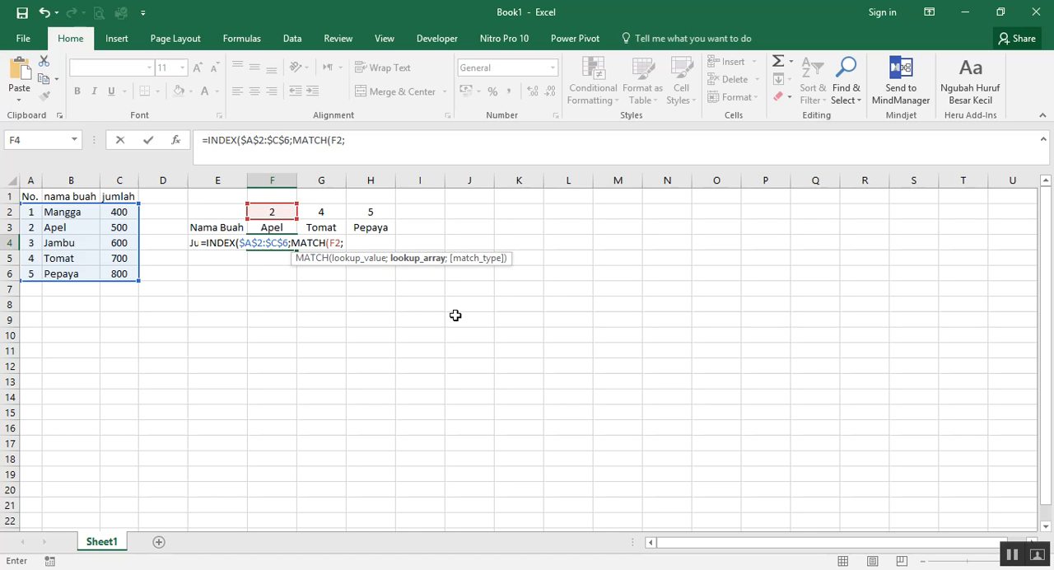
pyautogui.moveTo(33, 211); pyautogui.dragTo(34, 270)
pyautogui.press('F4')
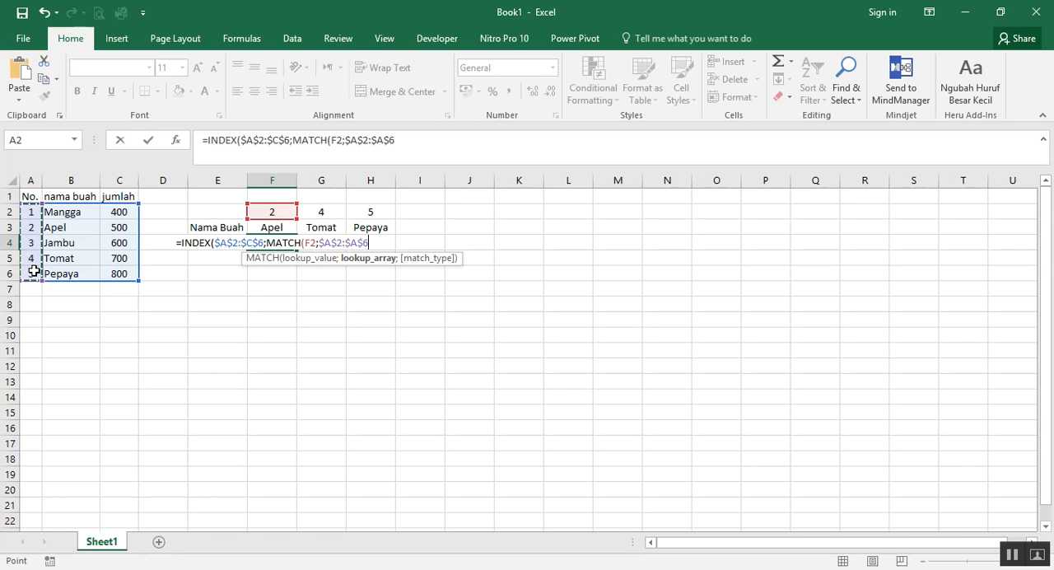
pyautogui.write(')')
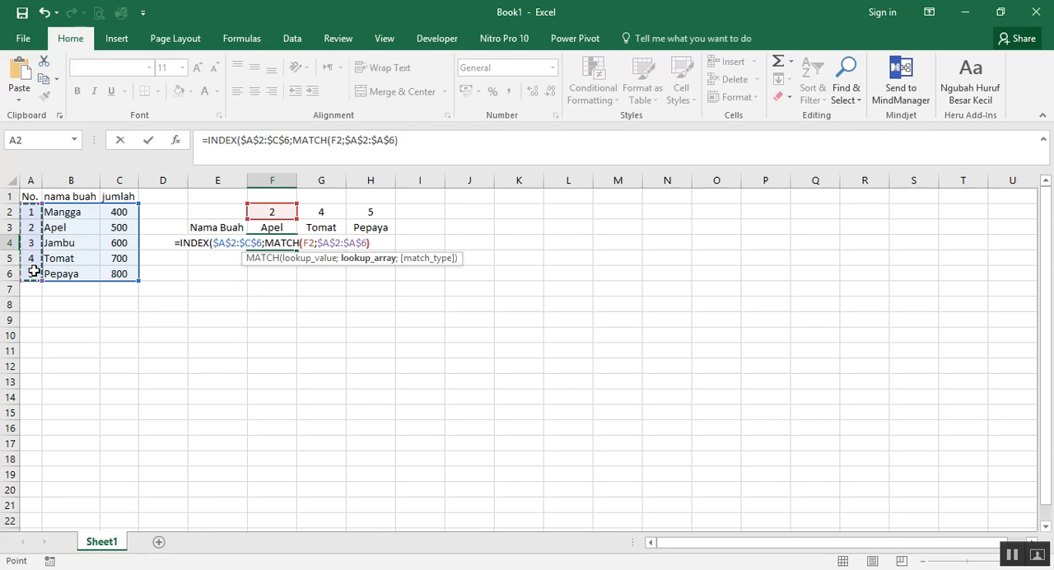
pyautogui.write(';')
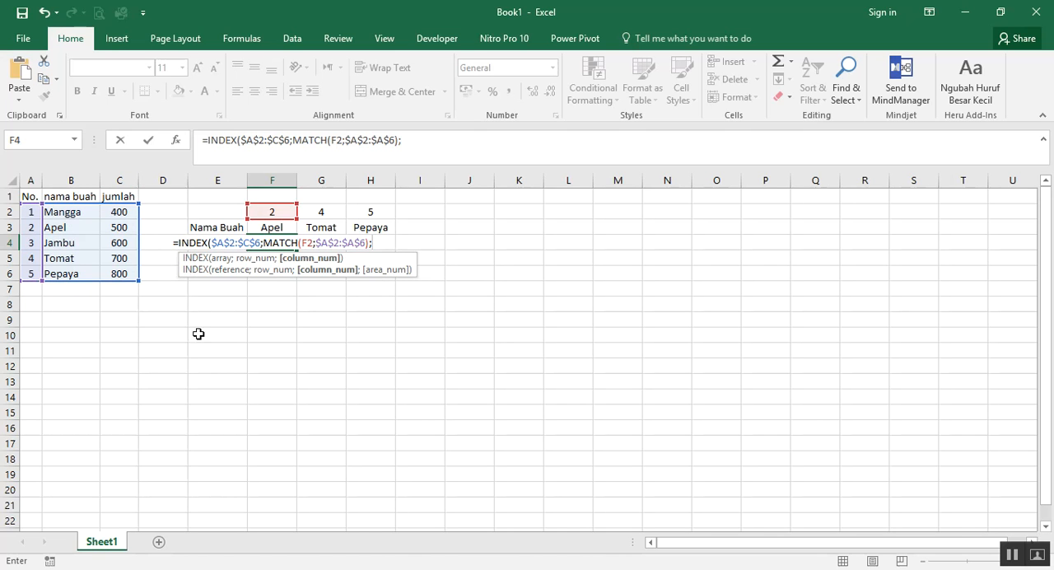
# Finish the F4 formula with 3 as the column number, and copy it across to H4
pyautogui.write('3')
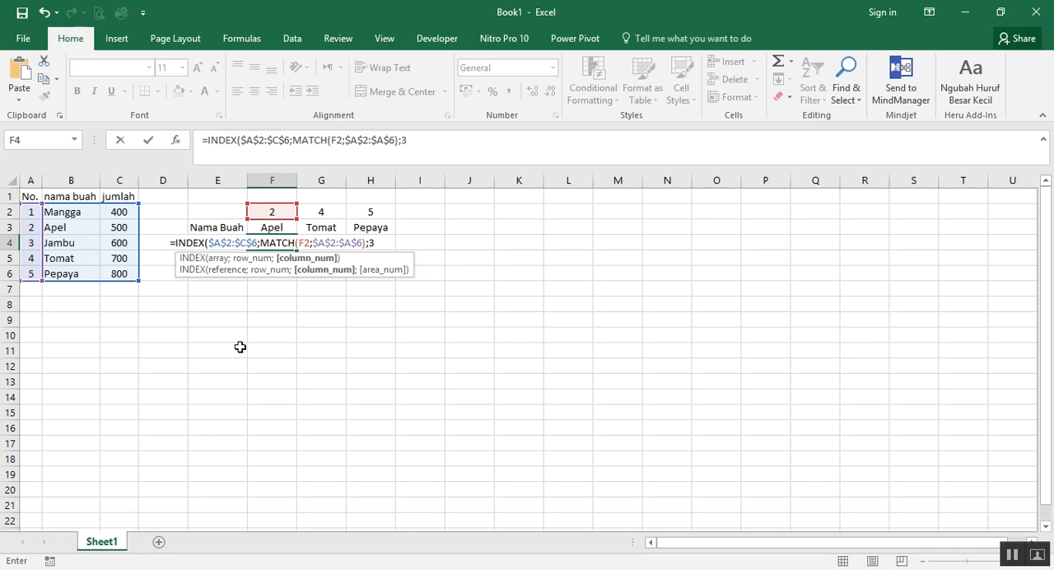
pyautogui.write(')')
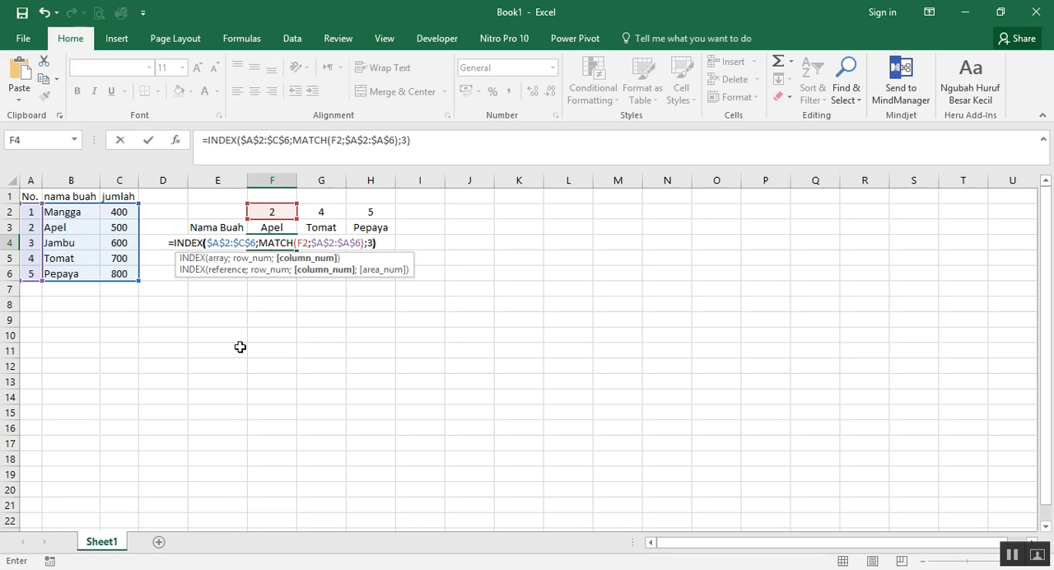
pyautogui.press('Return')
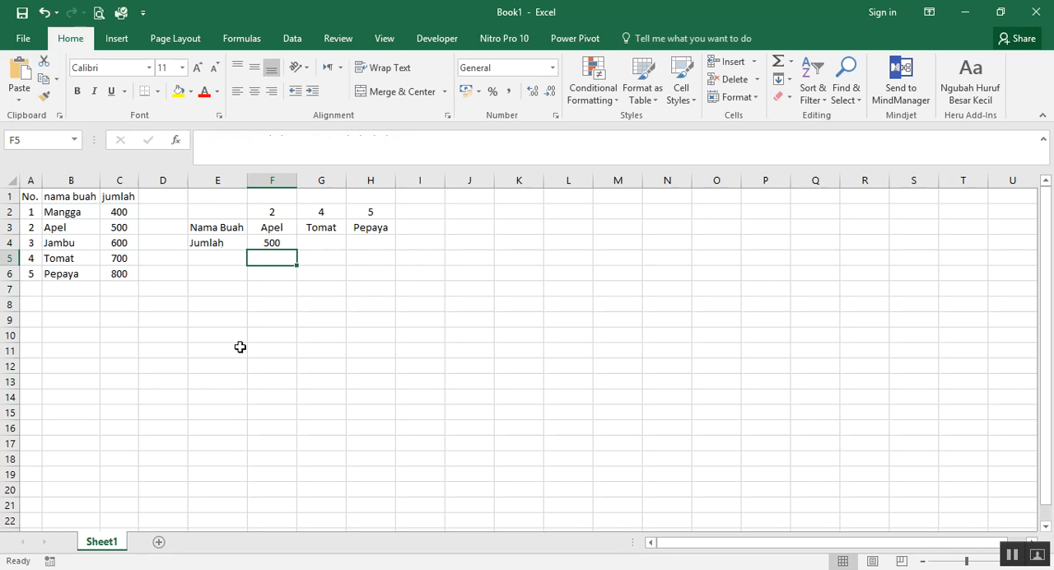
pyautogui.click(272, 244)
pyautogui.moveTo(297, 250); pyautogui.dragTo(381, 251)
pyautogui.click(379, 379)
pyautogui.moveTo(271, 228); pyautogui.dragTo(375, 243)
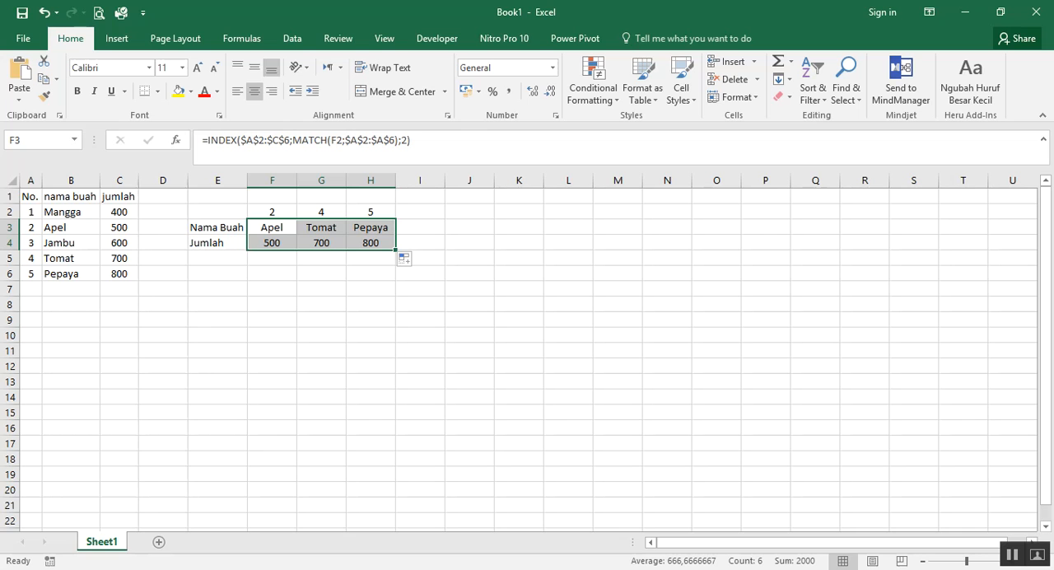
# Open the recent workbook SURAT KETERANGAN PENERIMA BSM TA 2016-2017 TAPAH 6 - 2016
pyautogui.moveTo(189, 569)
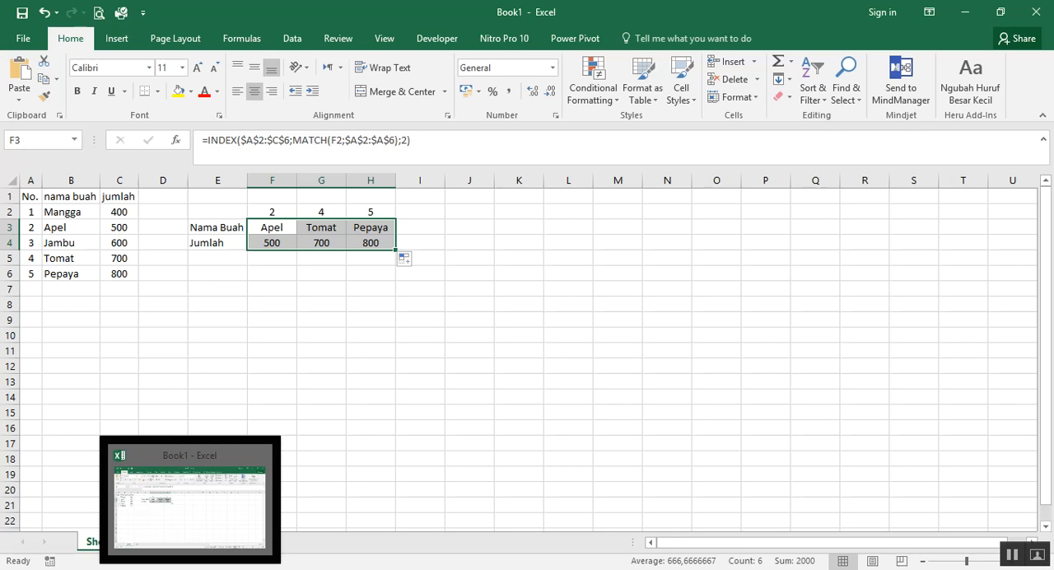
pyautogui.rightClick(190, 569)
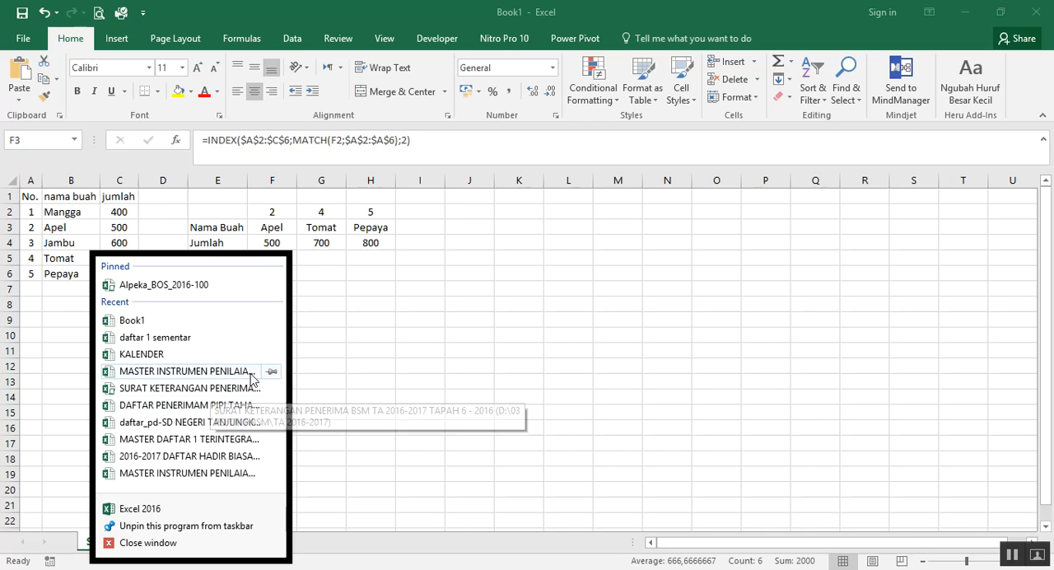
pyautogui.click(171, 388)
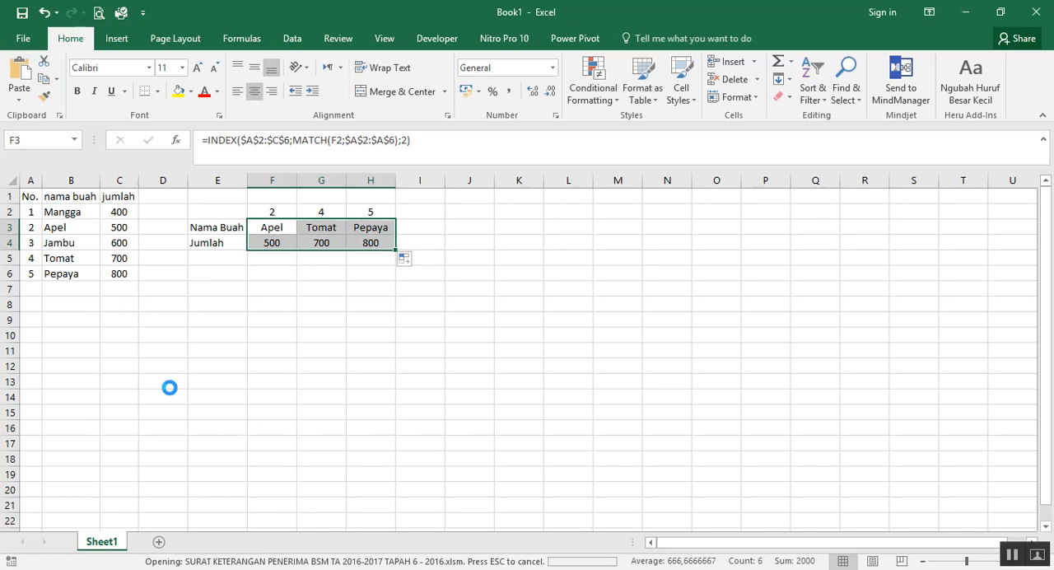
# Examine the student table on the DATA sheet and the letter form on the PRINT sheet
pyautogui.scroll(7, 454, 374)
pyautogui.scroll(15, 454, 374)
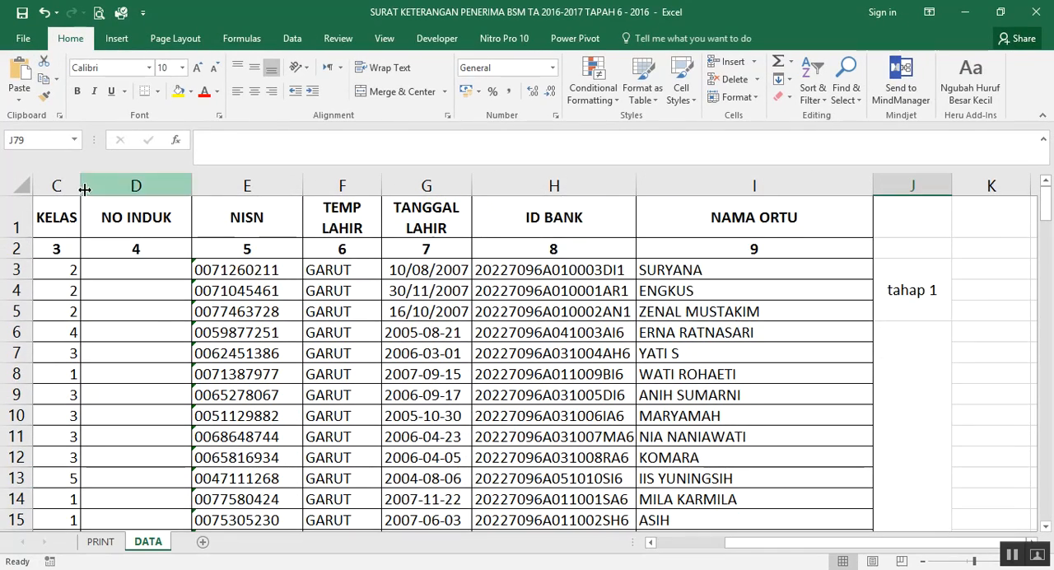
pyautogui.moveTo(783, 543); pyautogui.dragTo(656, 546)
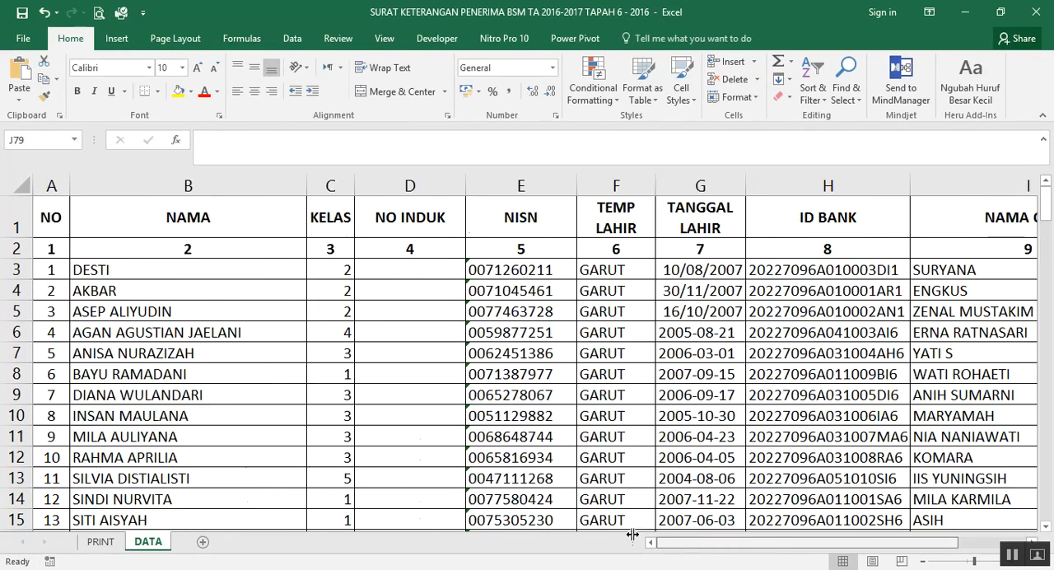
pyautogui.moveTo(62, 217); pyautogui.dragTo(849, 549)
pyautogui.click(99, 544)
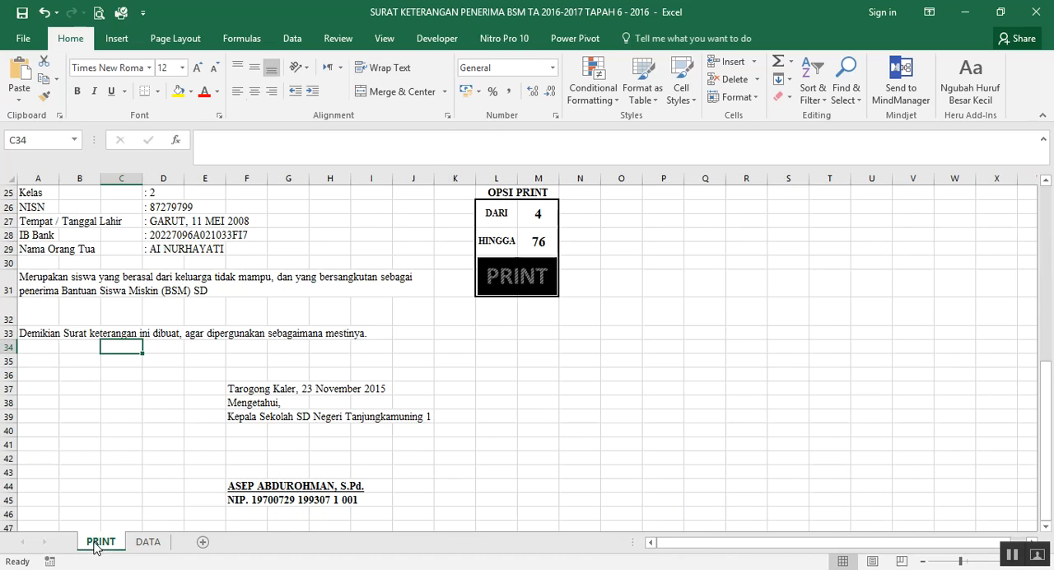
pyautogui.scroll(7, 173, 407)
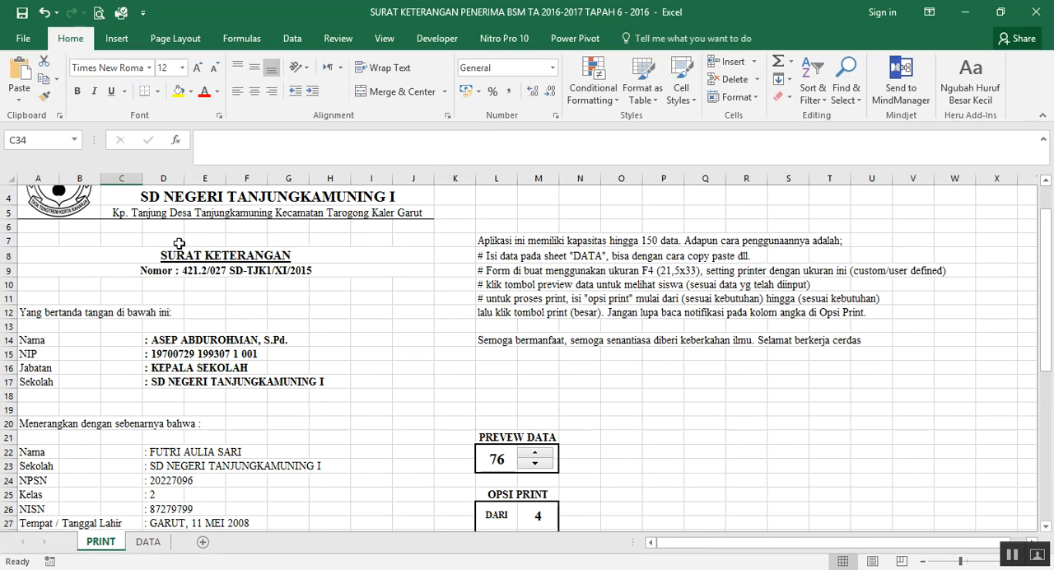
pyautogui.scroll(-4, 178, 244)
pyautogui.scroll(3, 231, 296)
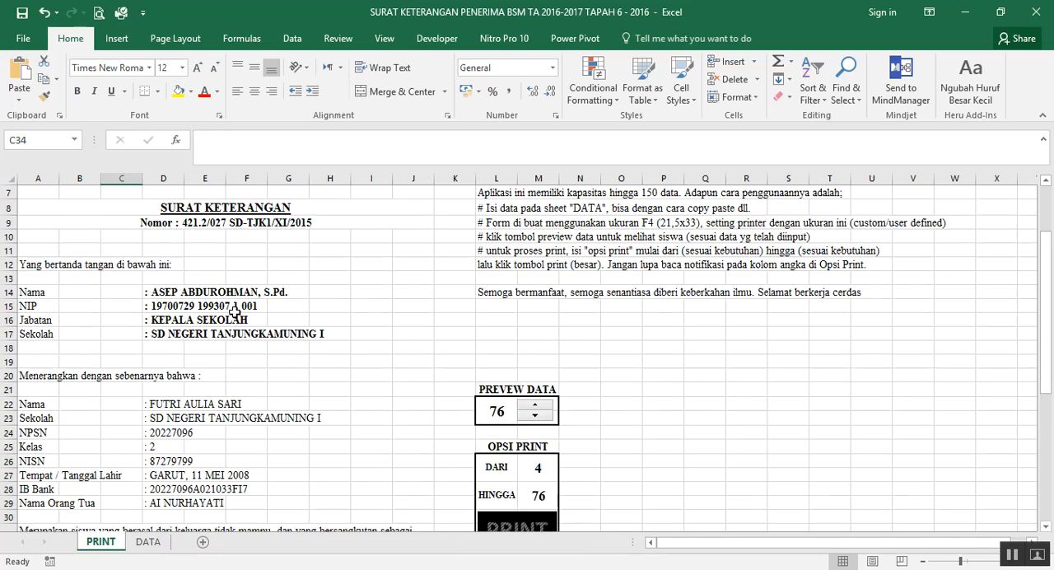
# Read through the PRINT sheet's letter, from the signatory details down to the signature block
pyautogui.scroll(2, 235, 313)
pyautogui.scroll(-5, 176, 234)
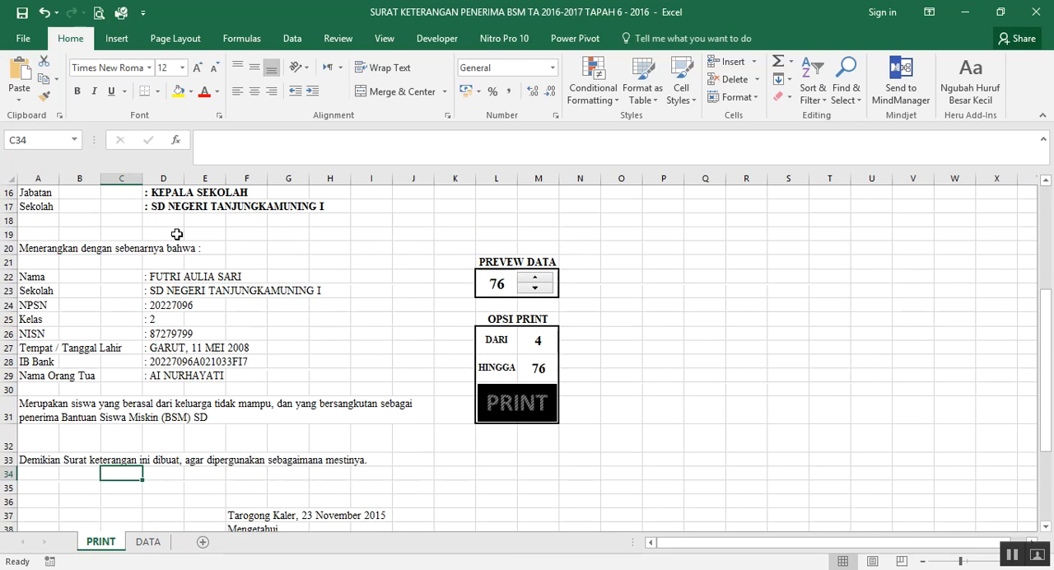
pyautogui.scroll(-11, 176, 234)
pyautogui.scroll(7, 181, 239)
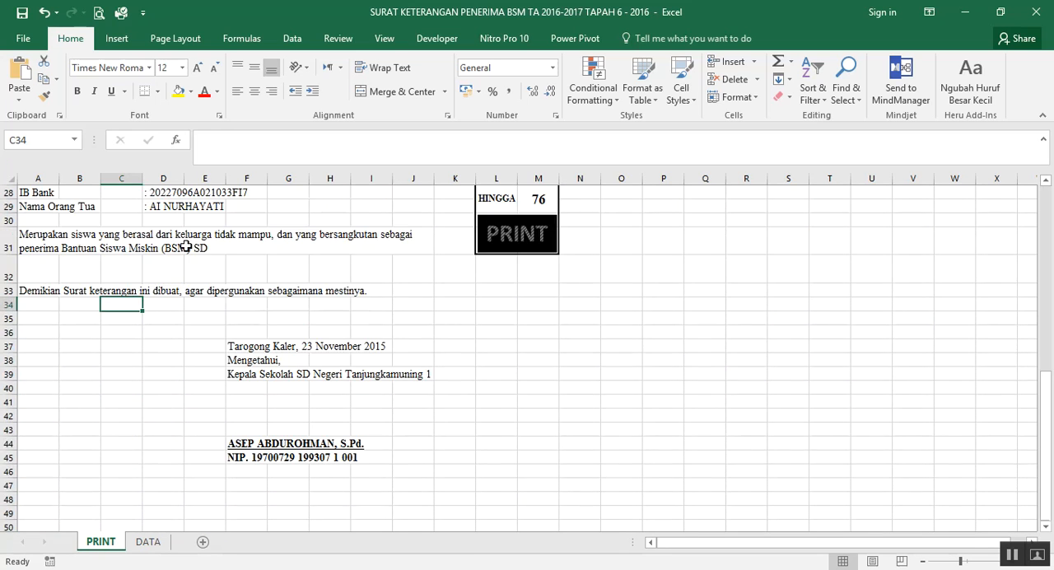
pyautogui.scroll(4, 186, 246)
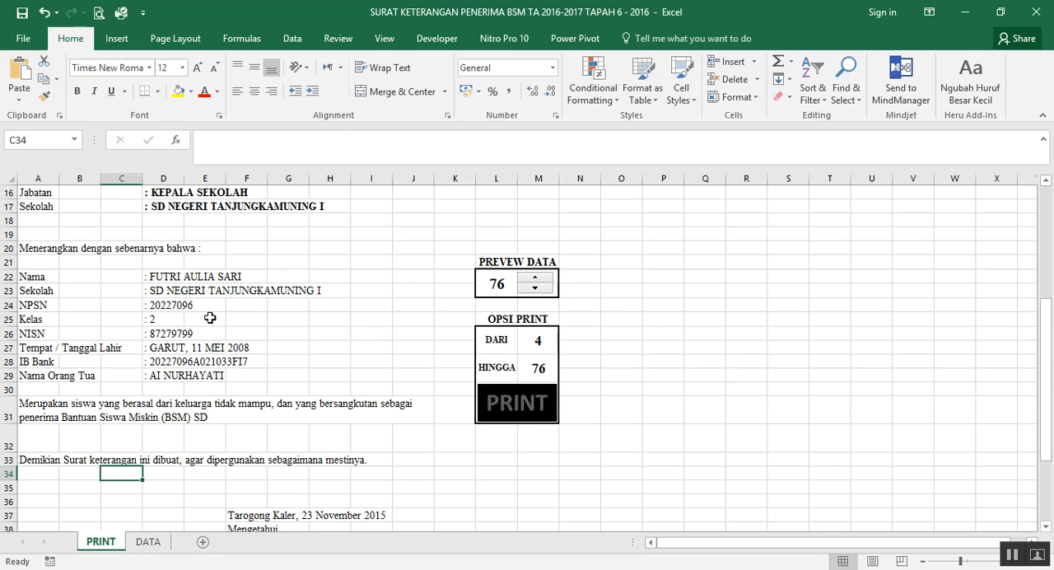
# Review the student records on the DATA sheet through the last filled rows, including the number and name columns
pyautogui.click(148, 541)
pyautogui.scroll(-7, 153, 456)
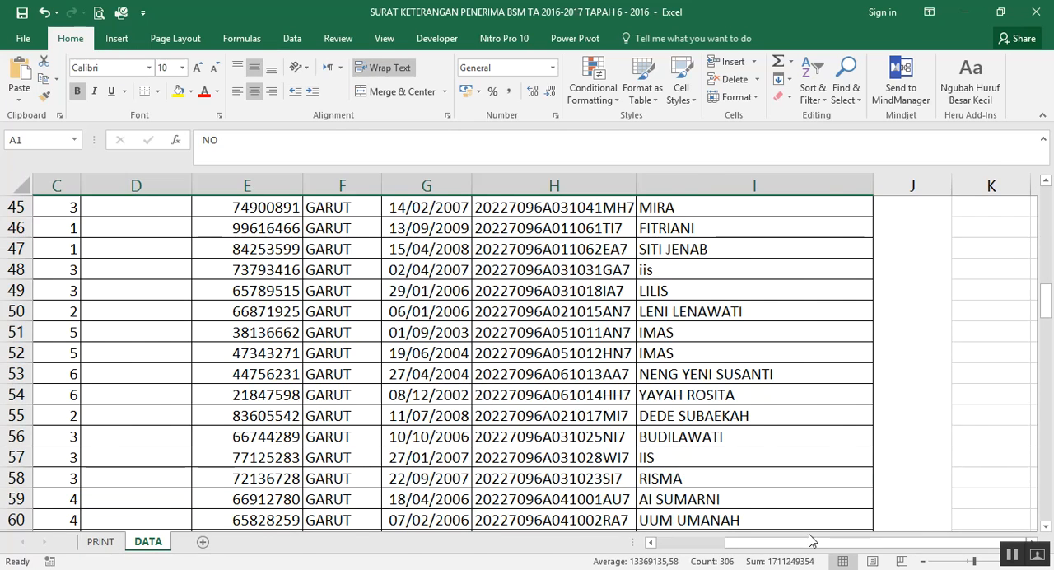
pyautogui.moveTo(805, 544); pyautogui.dragTo(737, 543)
pyautogui.scroll(-7, 398, 428)
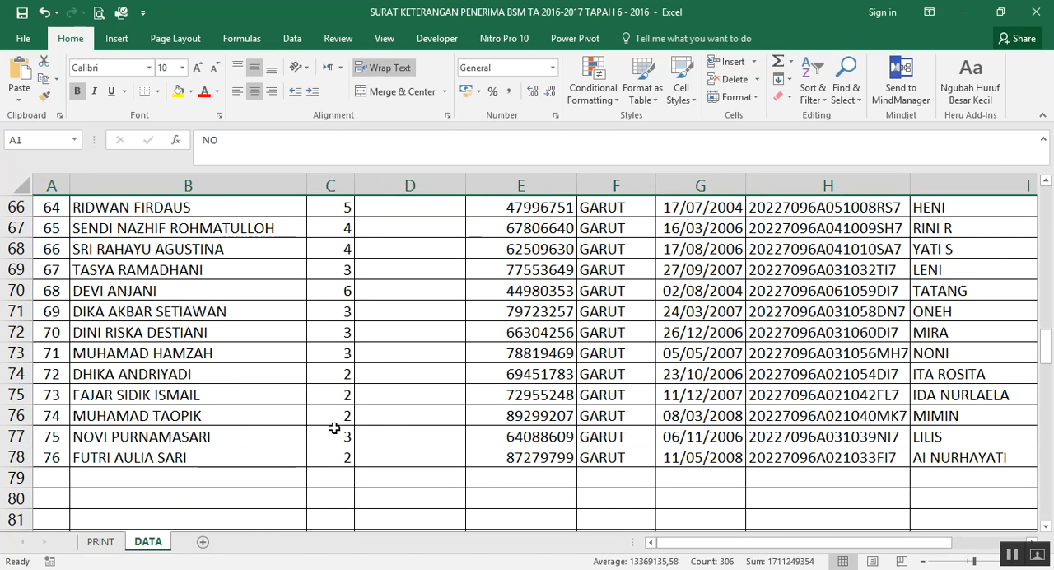
# Return to the PRINT sheet and step the preview data number down to 73
pyautogui.click(103, 542)
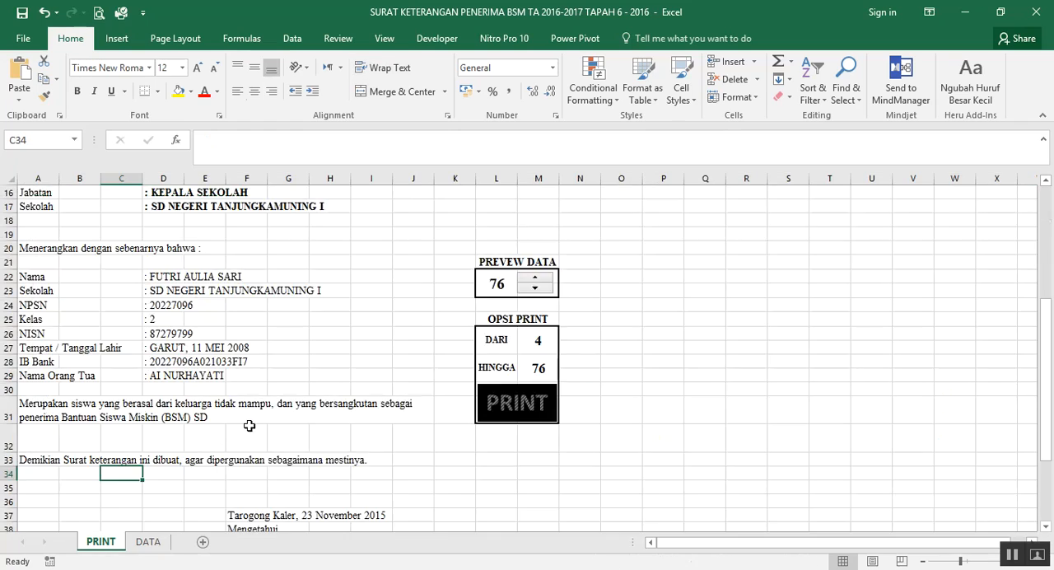
pyautogui.scroll(-2, 153, 443)
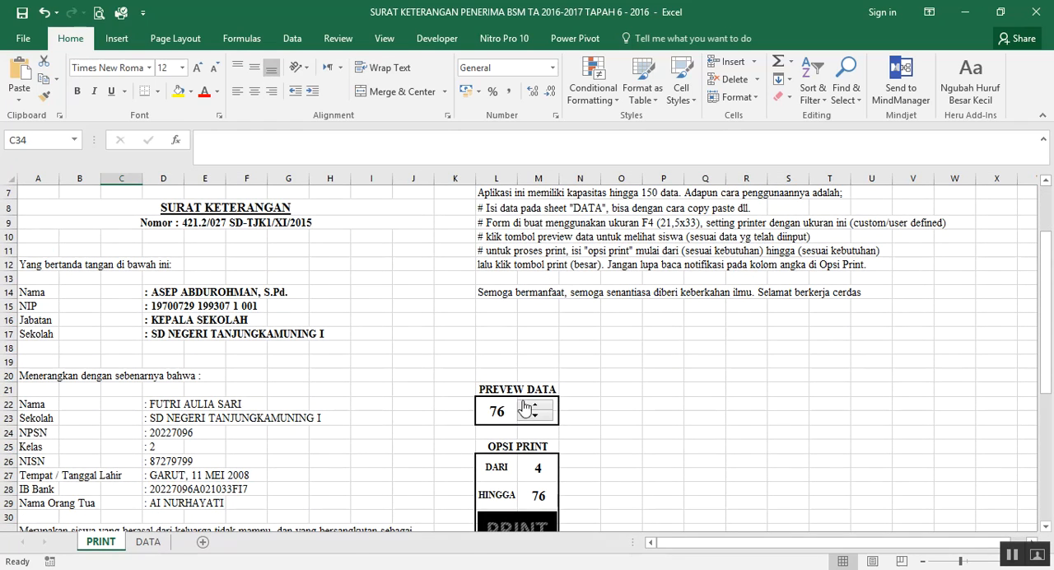
pyautogui.click(544, 419)
pyautogui.click(544, 418)
pyautogui.click(545, 418)
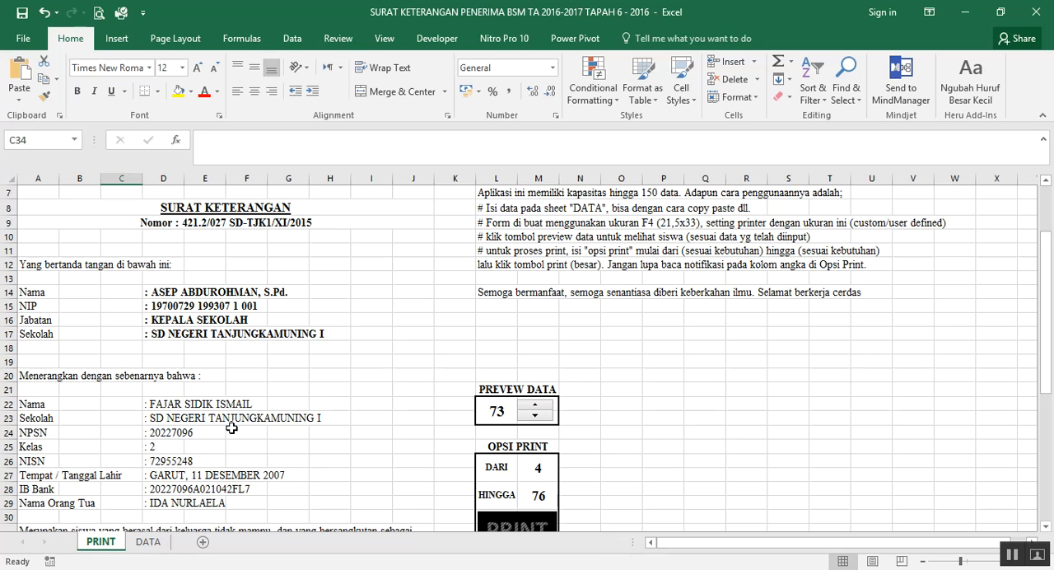
# Inspect the contents of cells D22, D14 and D16 in the letter, and switch back to the Book1 workbook
pyautogui.click(163, 407)
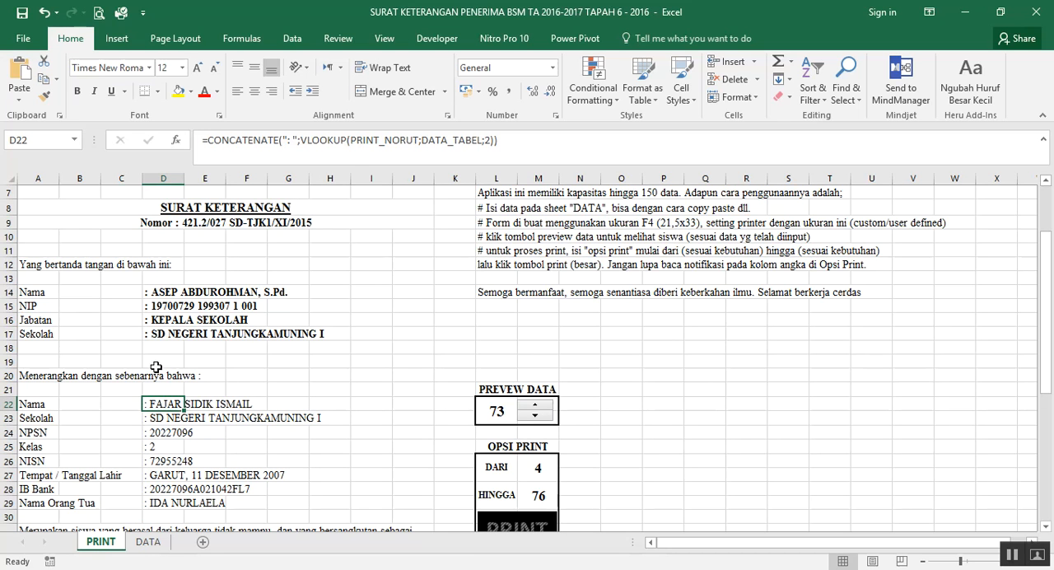
pyautogui.click(177, 292)
pyautogui.click(174, 322)
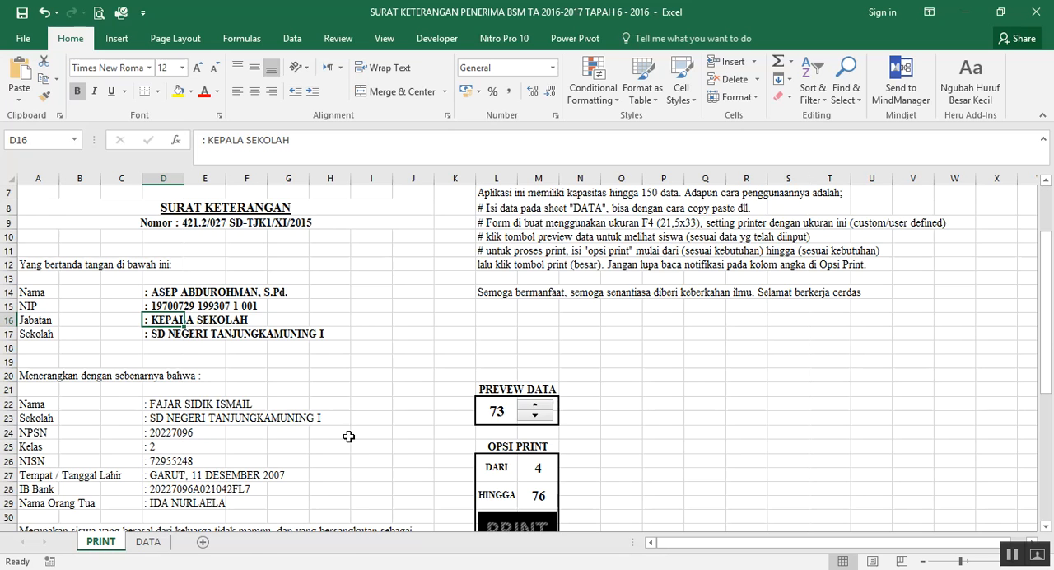
pyautogui.scroll(-5, 348, 436)
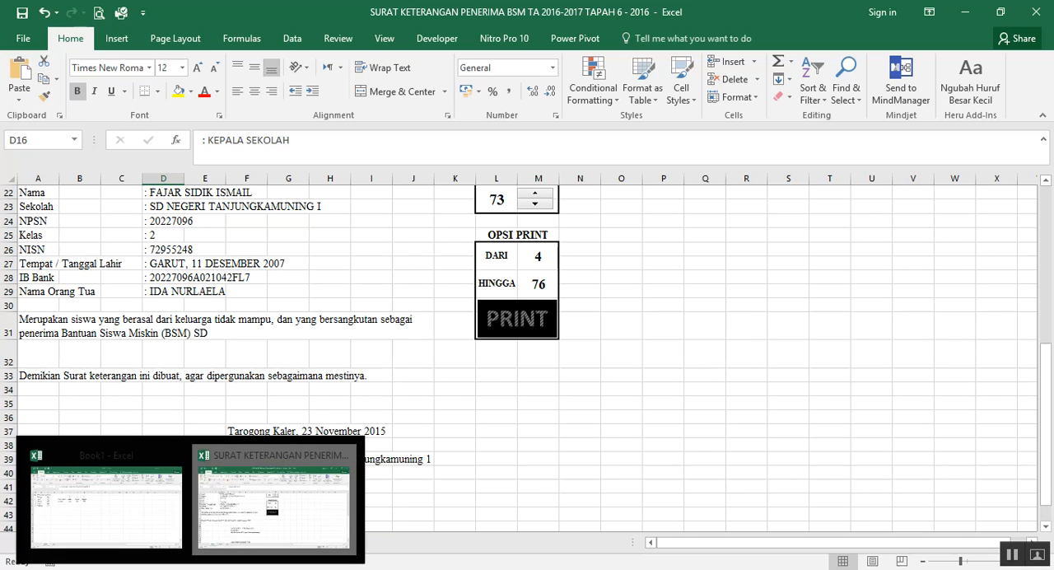
pyautogui.hotkey('alt', 'Tab')
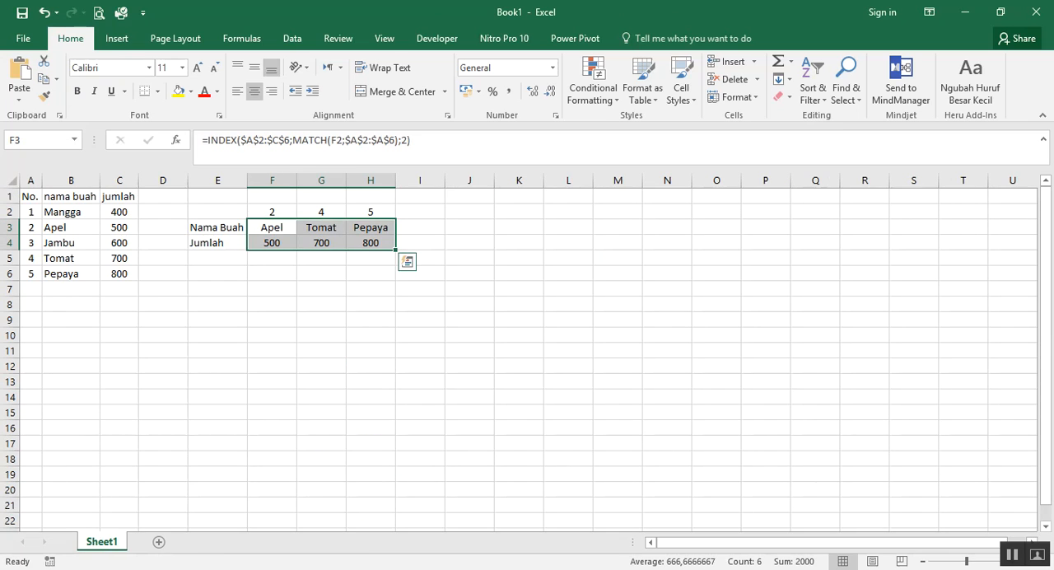